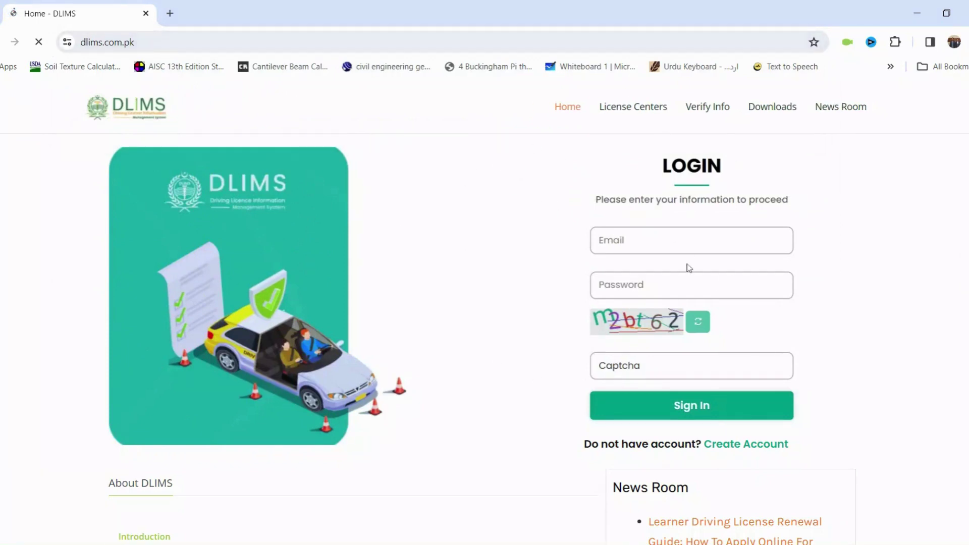
# Step: Highlight the Create Account option below the Sign In button on the DLIMS login page
pyautogui.moveTo(803, 447); pyautogui.dragTo(703, 445)
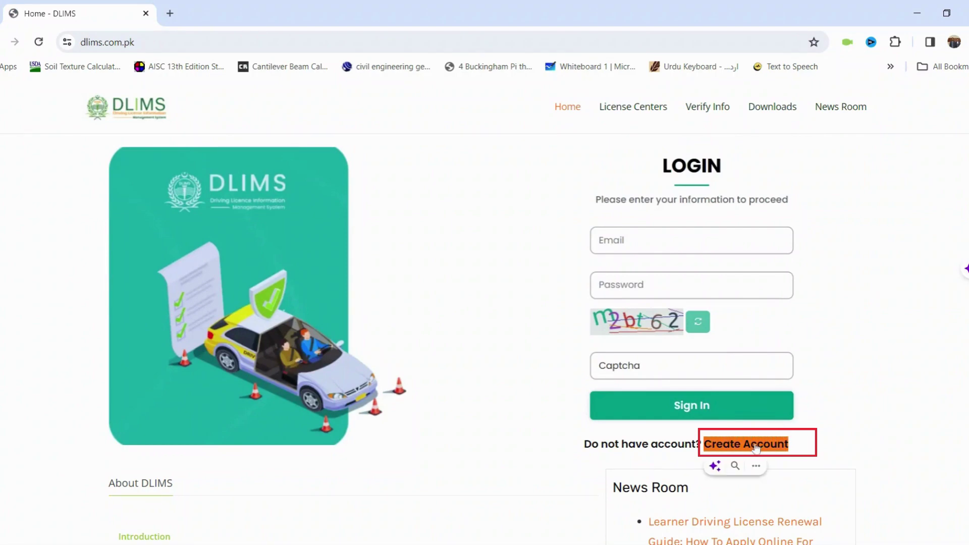
# Step: Open the registration page and fill in the name, CNIC, e-mail and phone fields
pyautogui.click(755, 445)
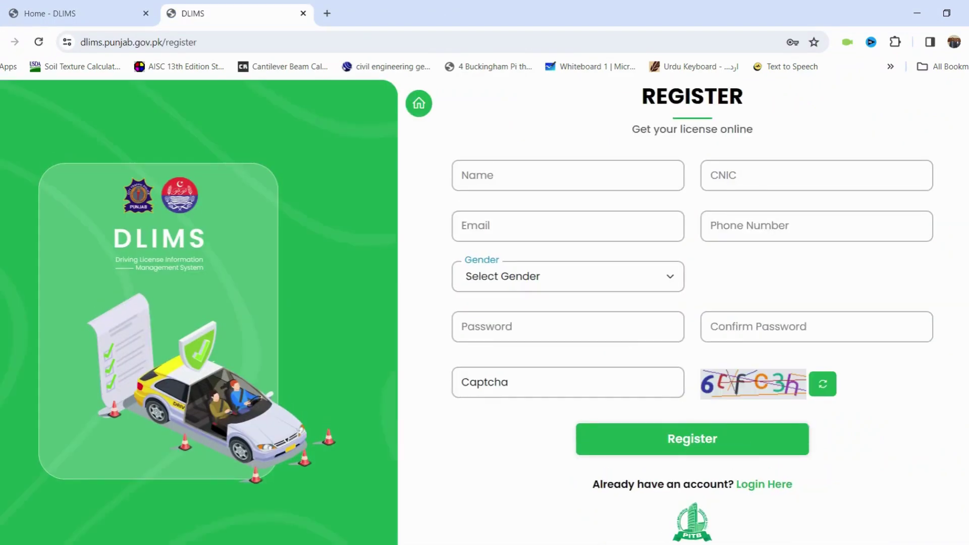
pyautogui.click(568, 175)
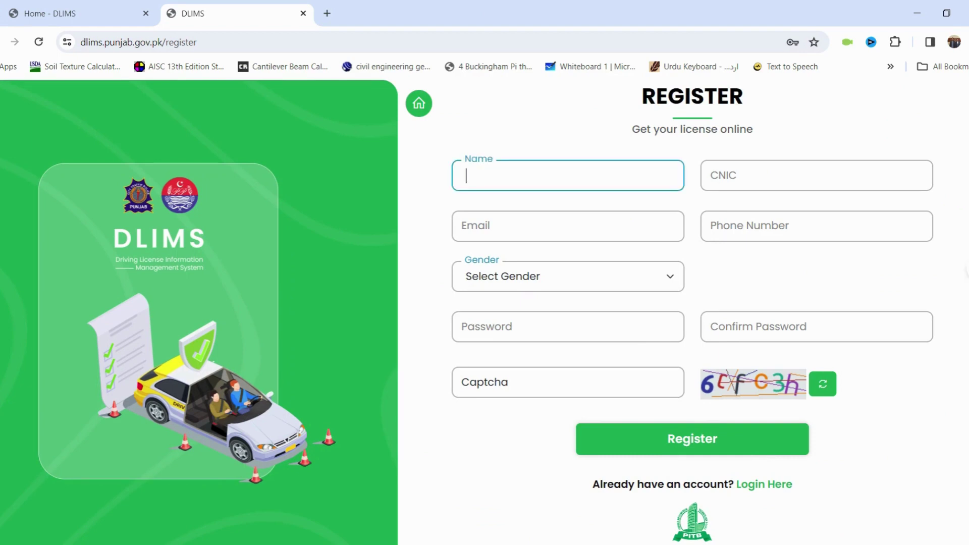
pyautogui.click(816, 175)
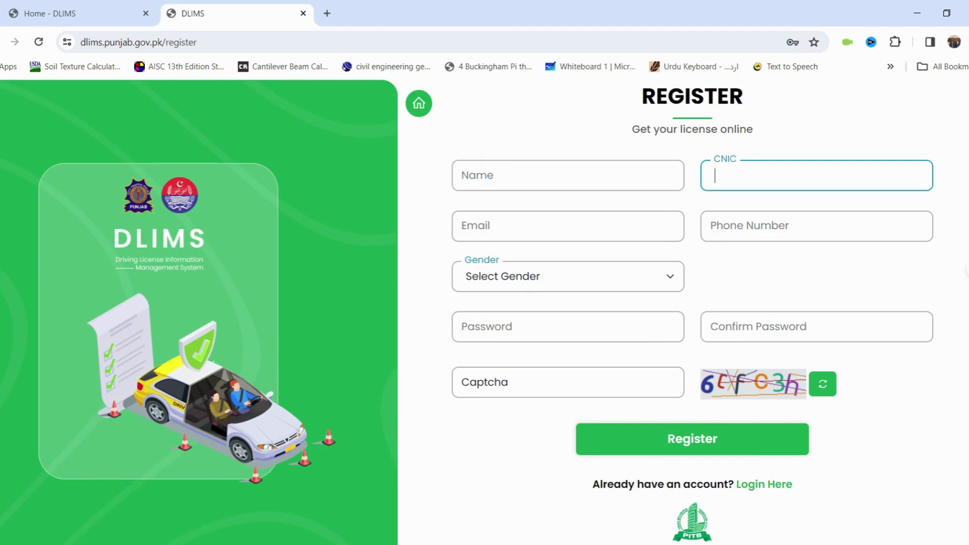
pyautogui.click(714, 157)
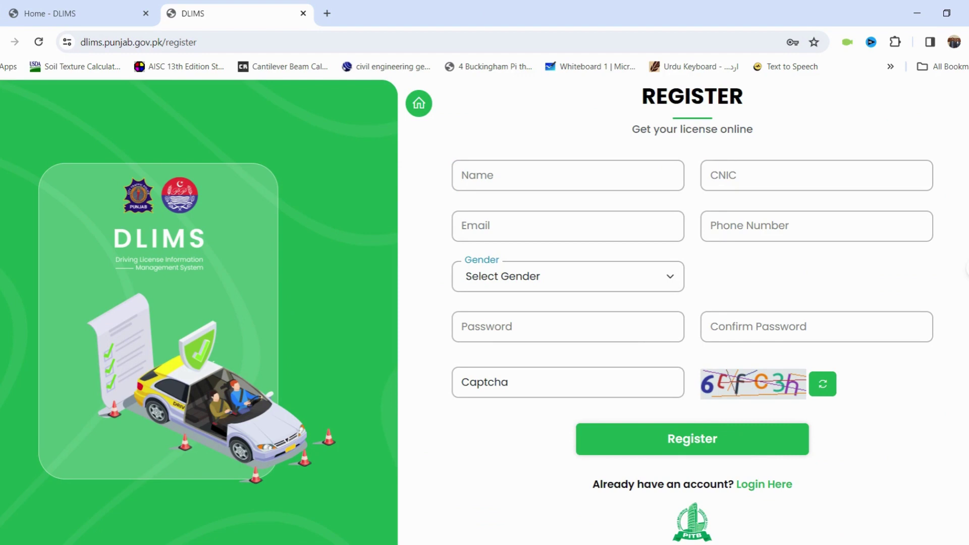
pyautogui.click(714, 175)
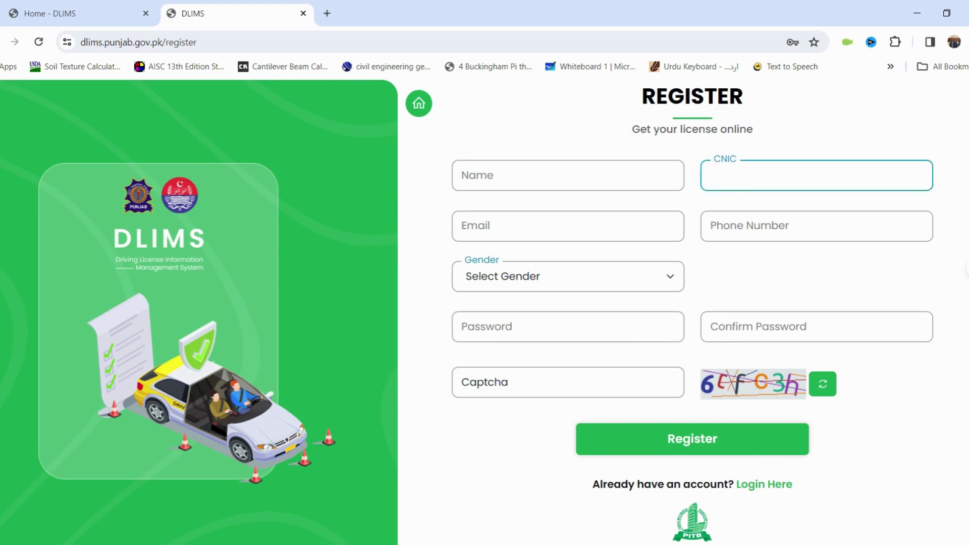
pyautogui.click(567, 226)
pyautogui.click(715, 228)
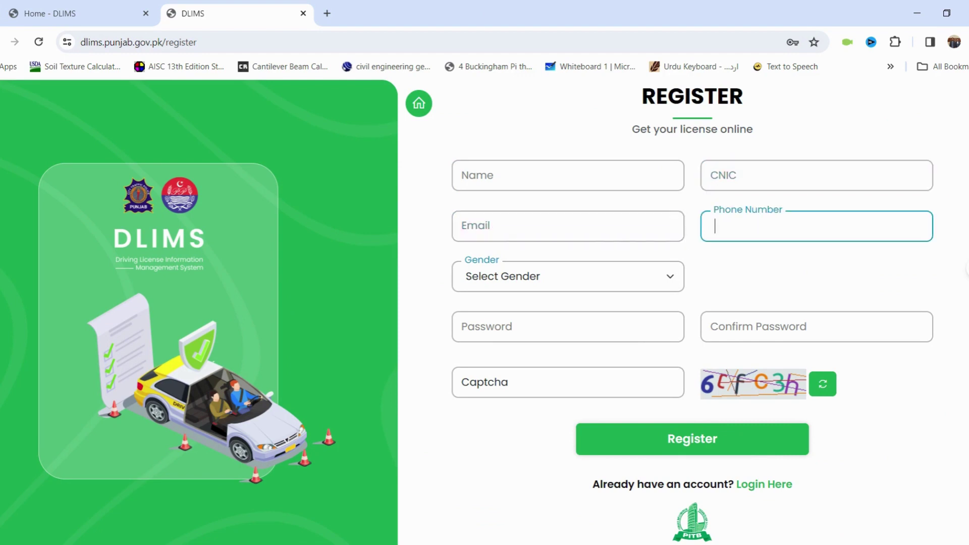
# Step: Set gender to Female and enter the account password and its confirmation
pyautogui.click(611, 279)
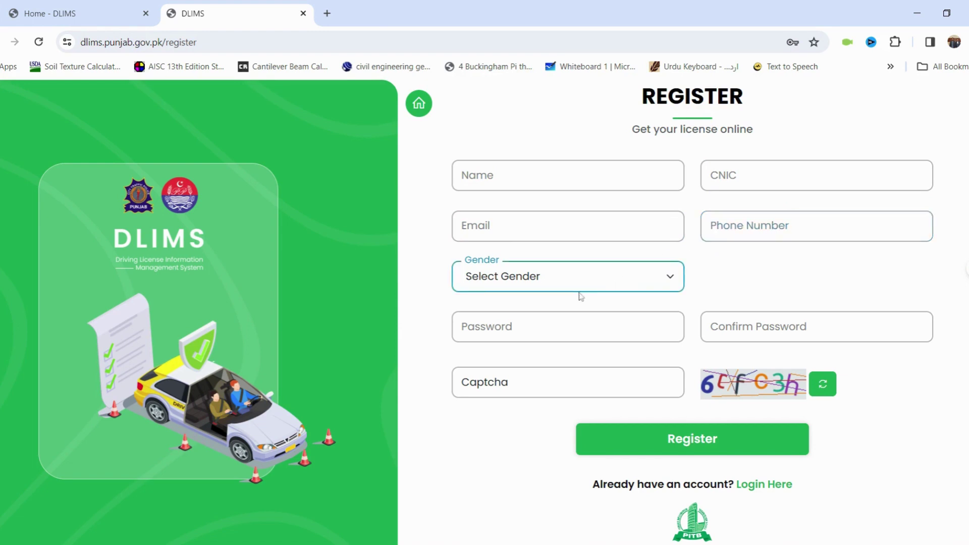
pyautogui.click(537, 316)
pyautogui.press('Down')
pyautogui.click(437, 294)
pyautogui.press('Tab')
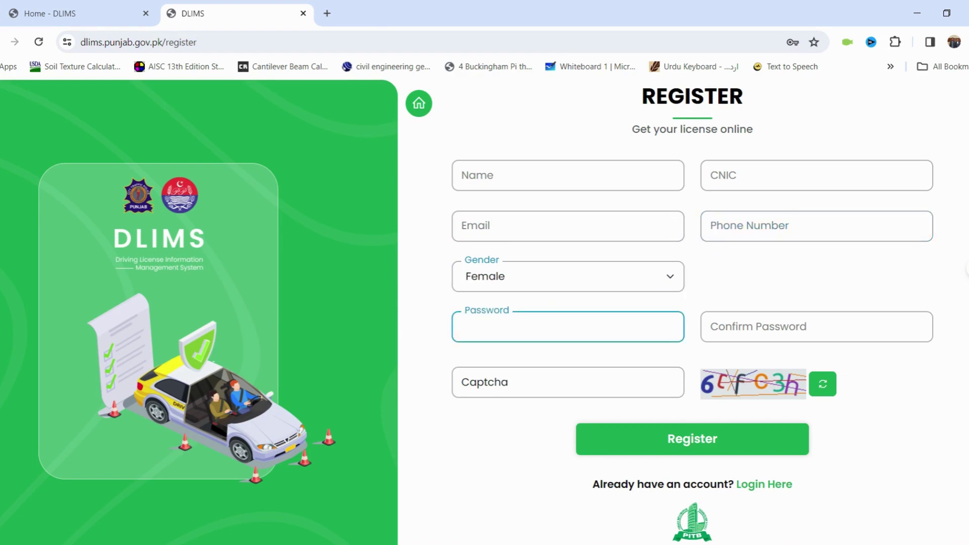
pyautogui.click(425, 343)
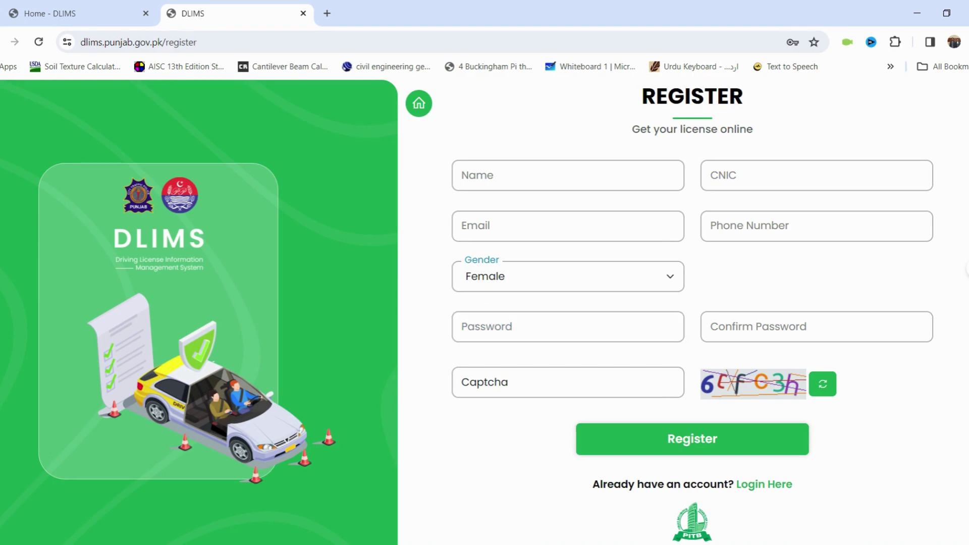
pyautogui.click(756, 326)
pyautogui.click(757, 281)
# Step: Enter the captcha after refreshing it twice, and submit the registration form
pyautogui.click(676, 381)
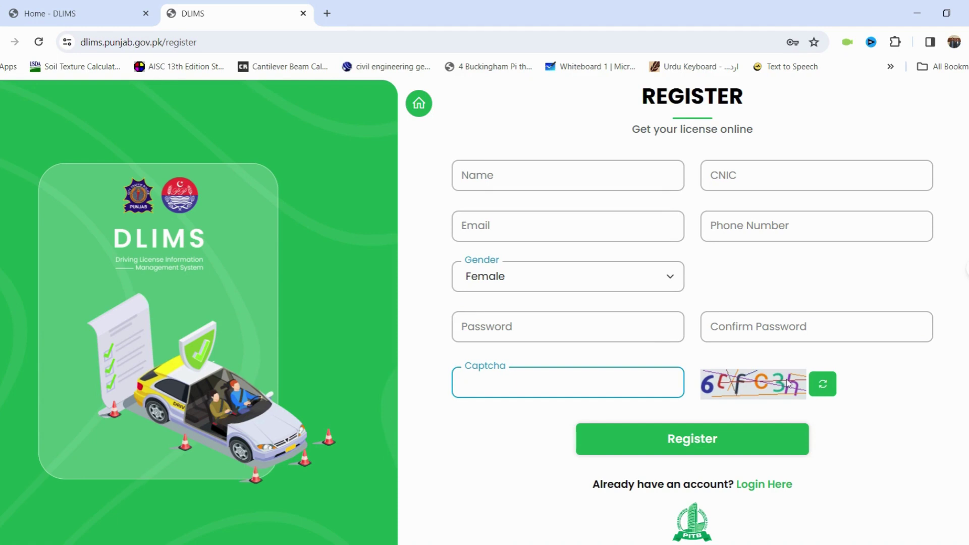
pyautogui.click(826, 385)
pyautogui.click(822, 385)
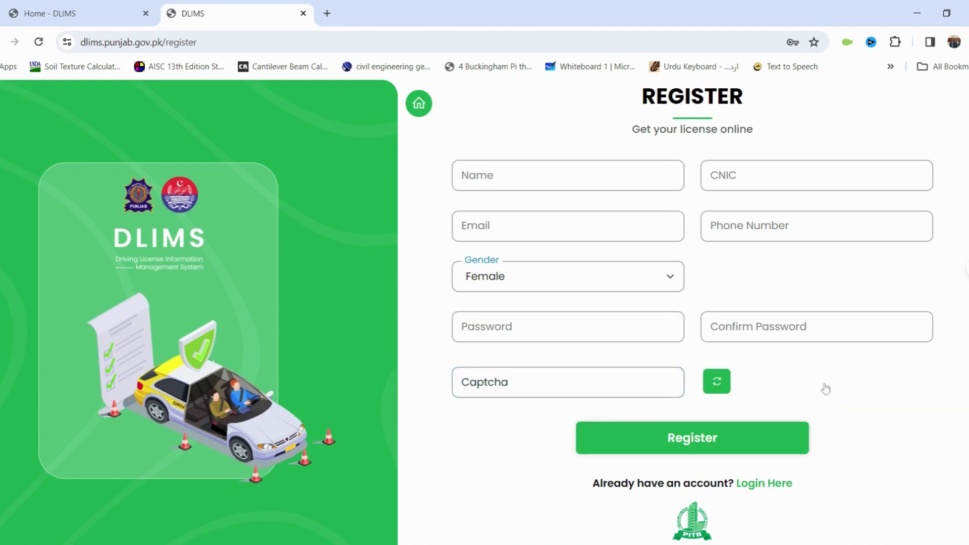
pyautogui.click(692, 449)
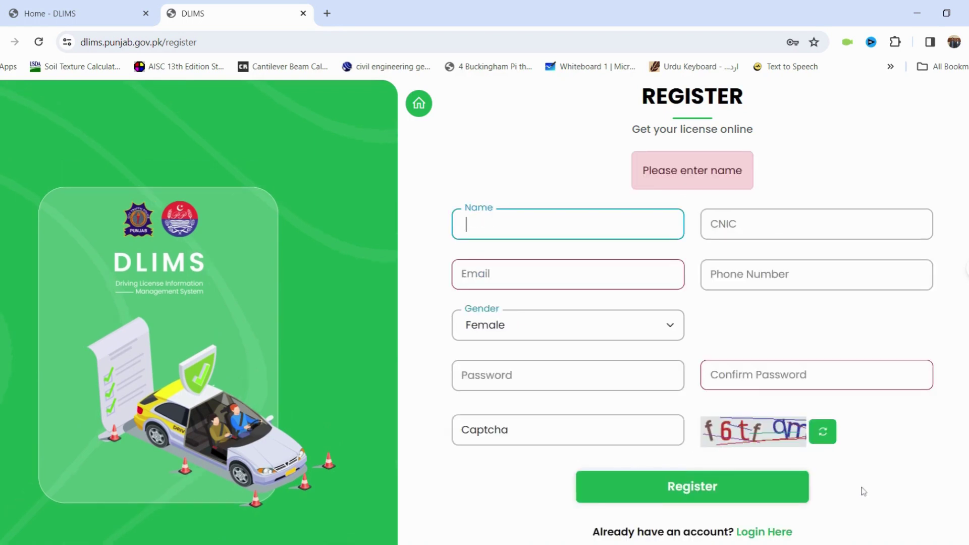
# Step: Go to the Login Here page for an existing account
pyautogui.click(809, 537)
pyautogui.scroll(-2, 810, 521)
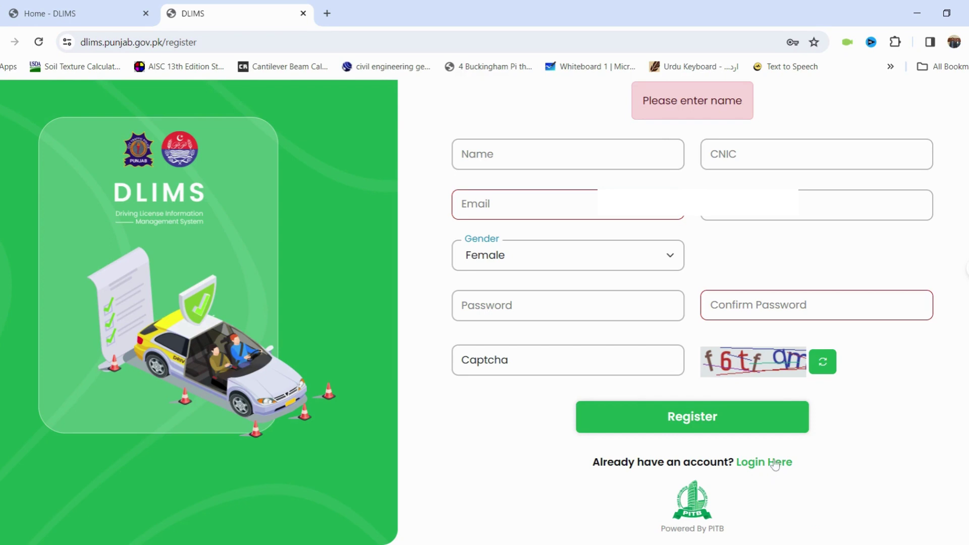
pyautogui.click(771, 462)
# Step: Keep the autofilled e-mail and password and enter the displayed captcha code
pyautogui.click(688, 233)
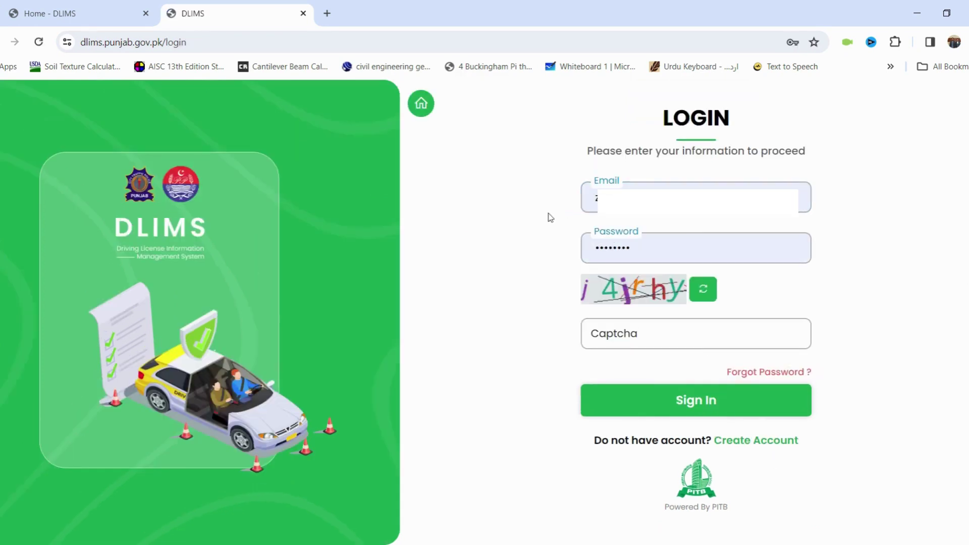
pyautogui.click(695, 334)
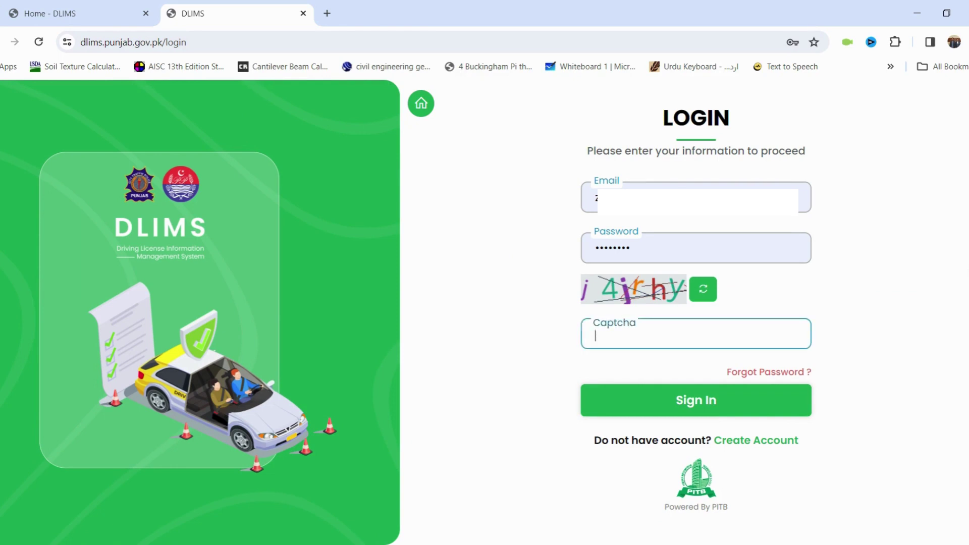
pyautogui.write('j4j')
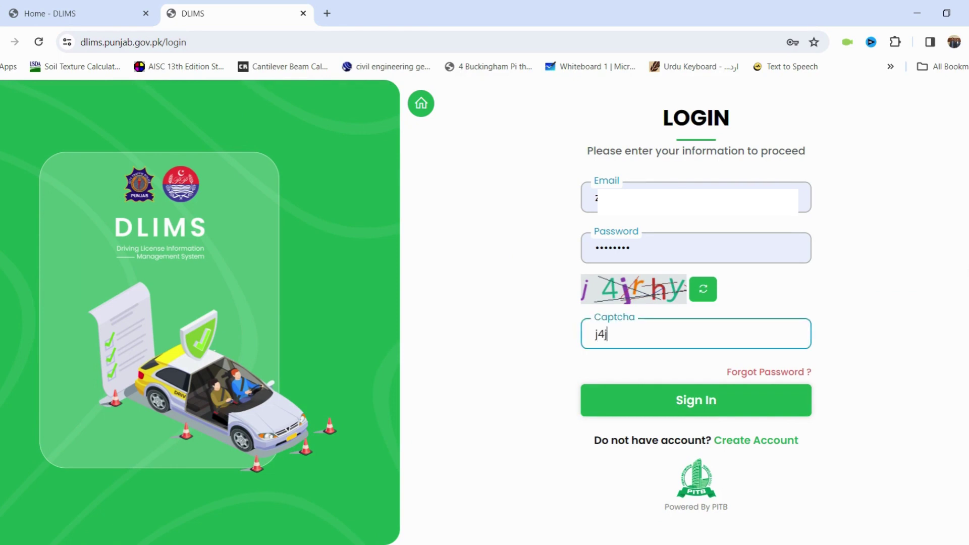
pyautogui.write('rhy')
# Step: Sign in and show the License dropdown with learner, regular and international services
pyautogui.click(667, 407)
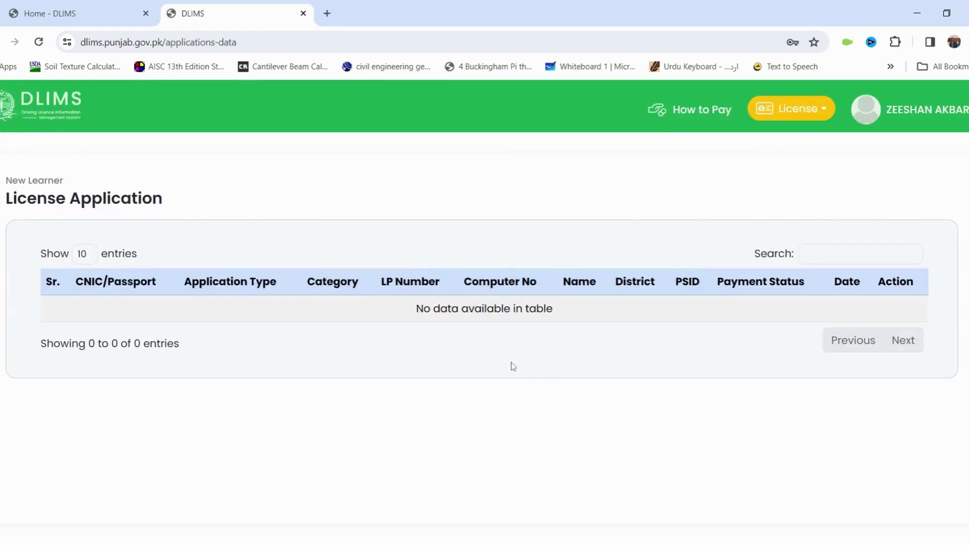
pyautogui.click(811, 111)
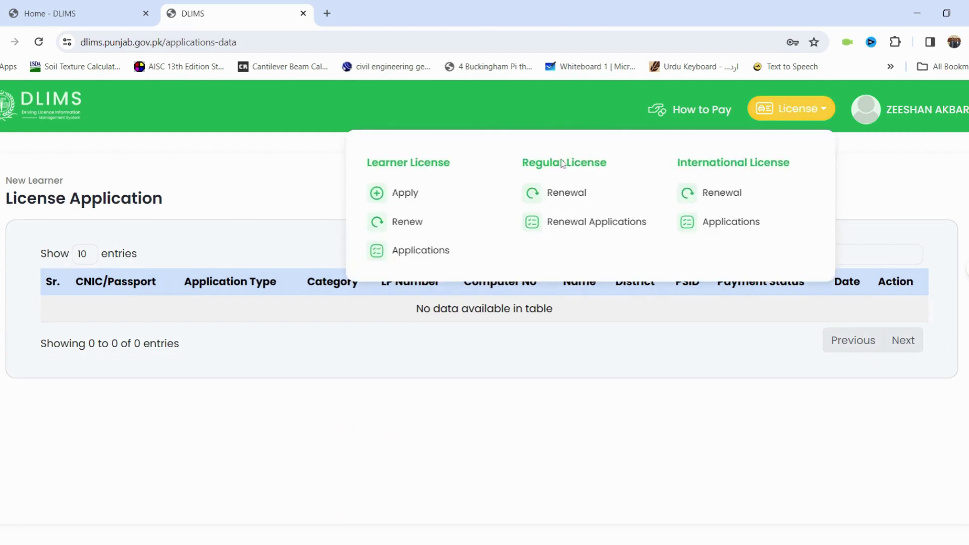
pyautogui.click(454, 166)
pyautogui.click(795, 110)
# Step: Start a new learner licence application and enter the applicant's CNIC and name
pyautogui.click(402, 195)
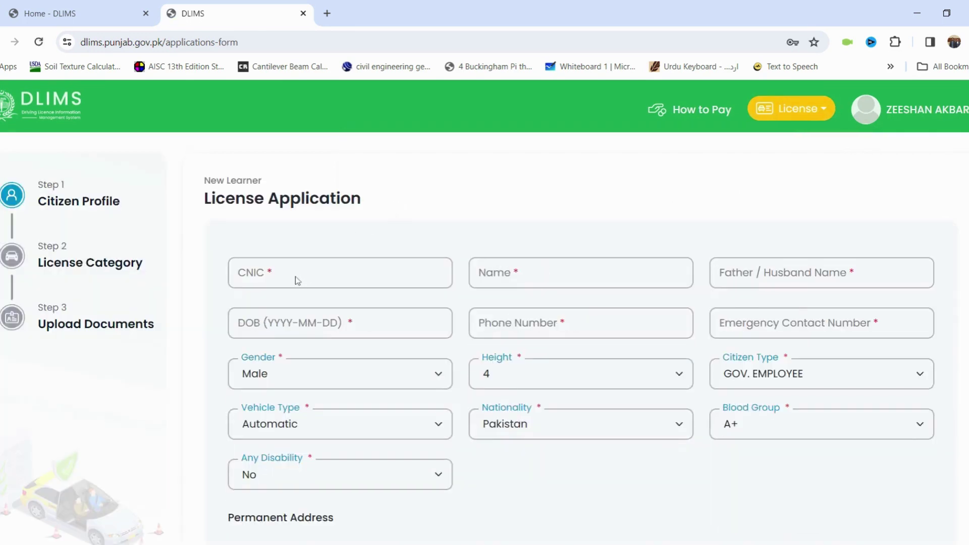
pyautogui.click(298, 280)
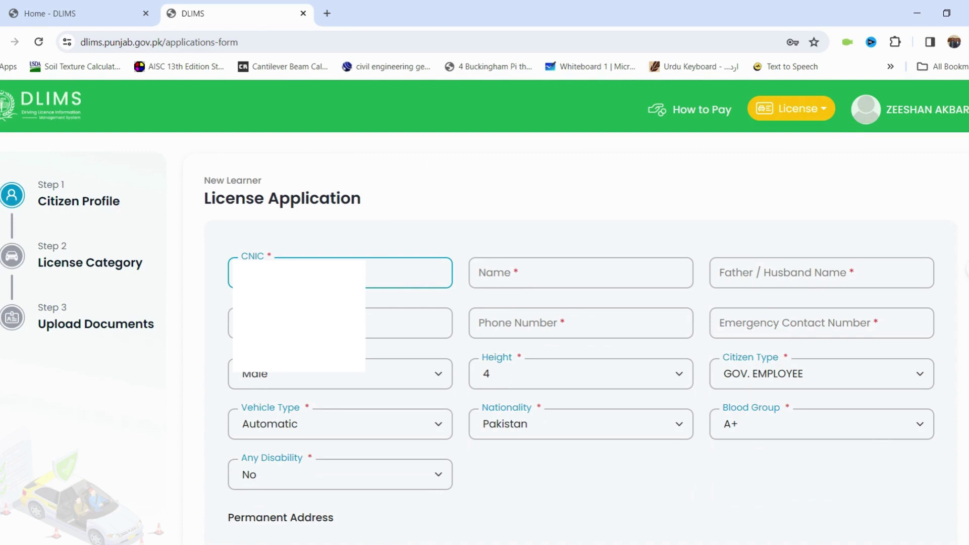
pyautogui.click(580, 272)
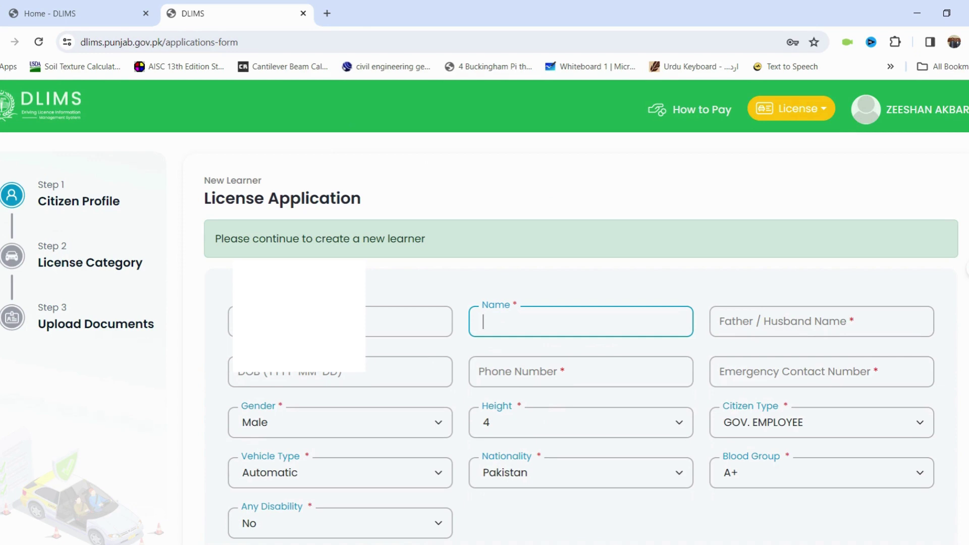
pyautogui.write('AHMM')
pyautogui.write('A')
pyautogui.press('BackSpace')
pyautogui.press('BackSpace')
pyautogui.write('AD')
# Step: Enter the father's name, a 1998 birth date, and the phone and emergency numbers
pyautogui.click(822, 321)
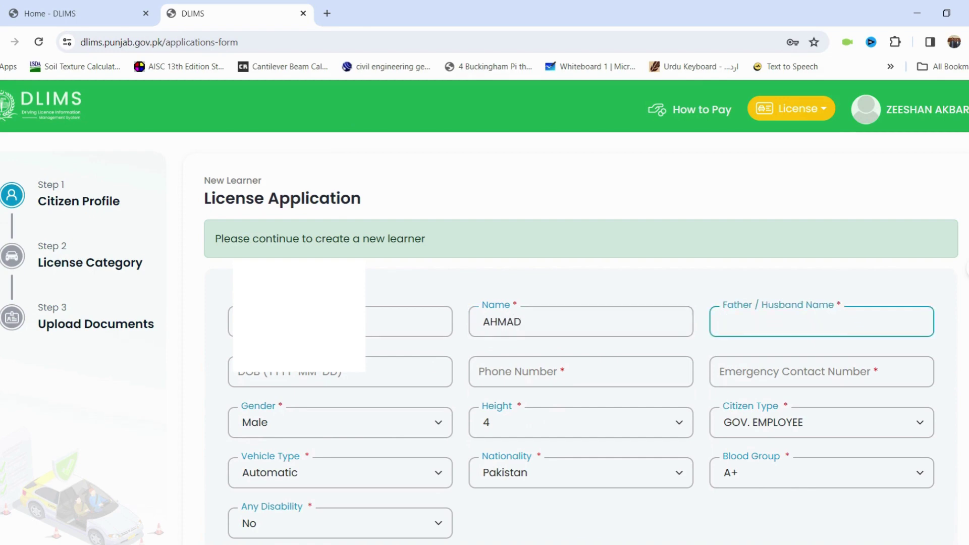
pyautogui.press('Tab')
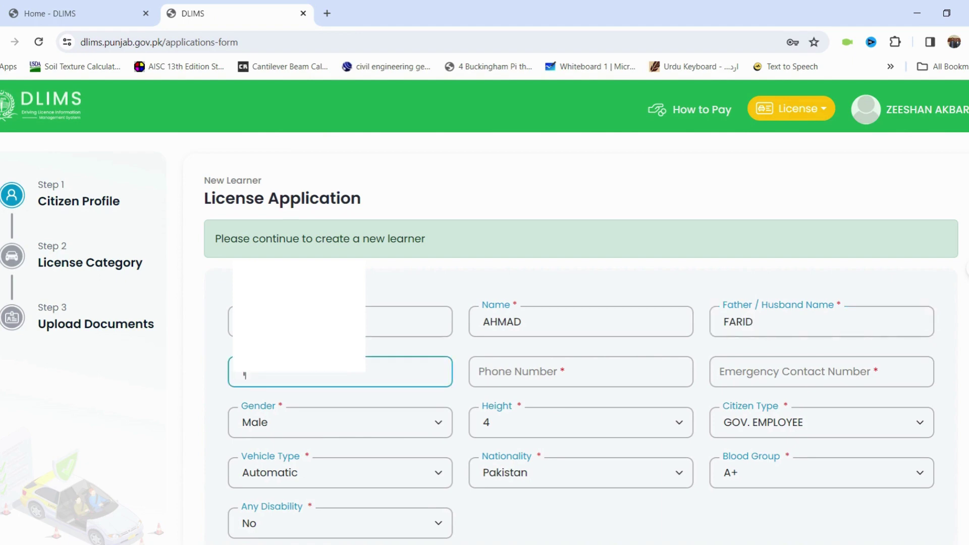
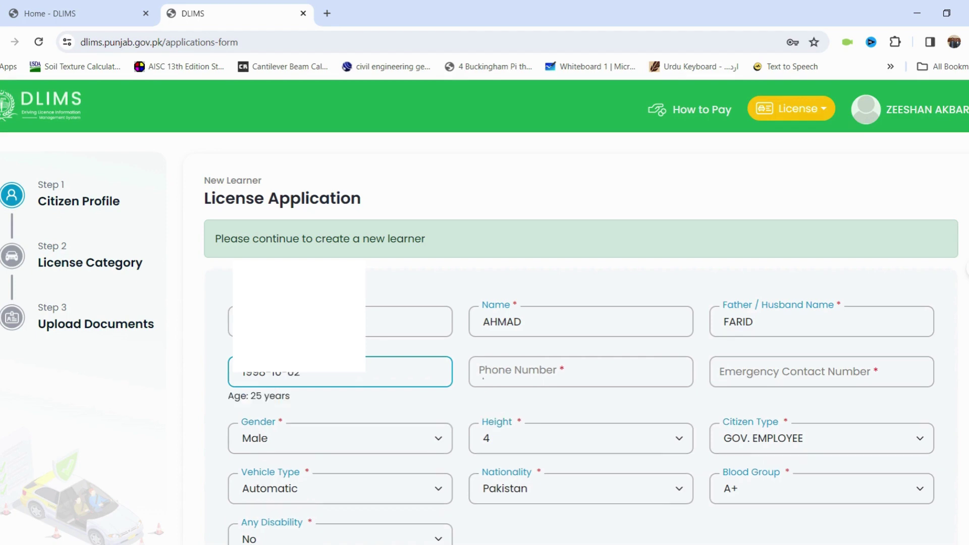
pyautogui.press('Tab')
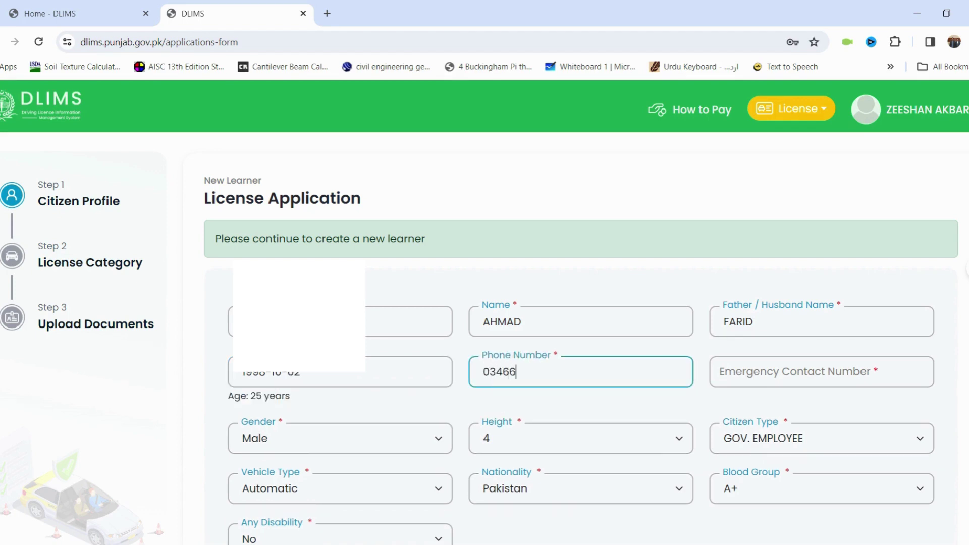
pyautogui.press('Tab')
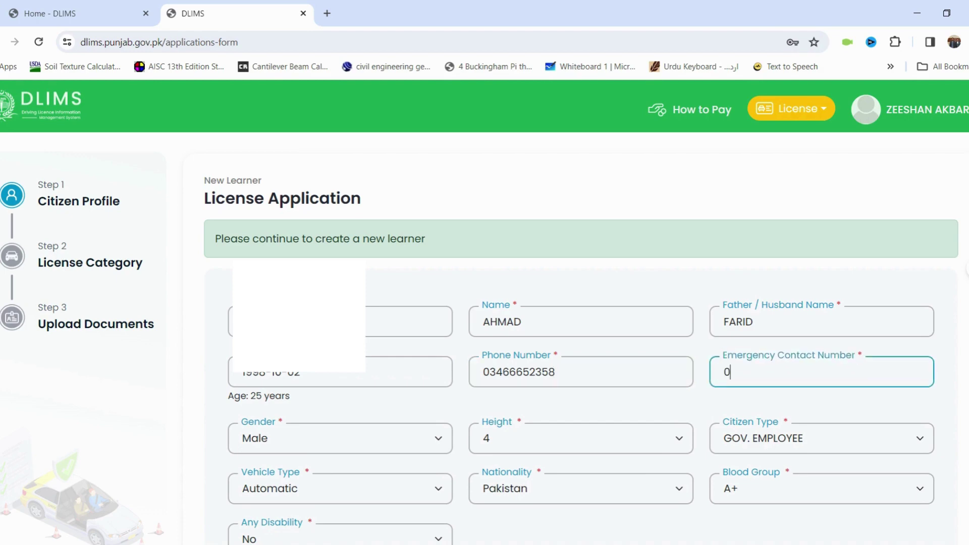
# Step: Skip past gender and set the height to 5.5
pyautogui.press('Tab')
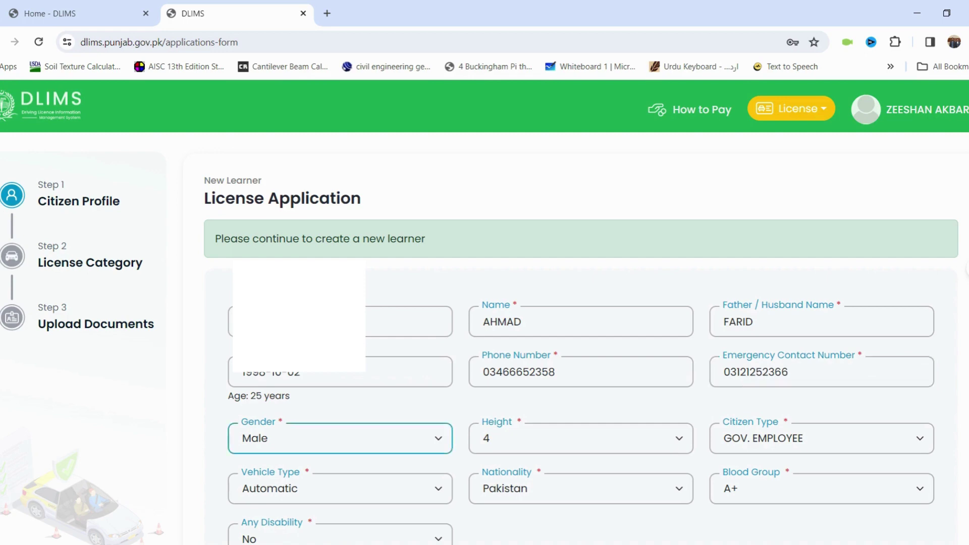
pyautogui.press('Tab')
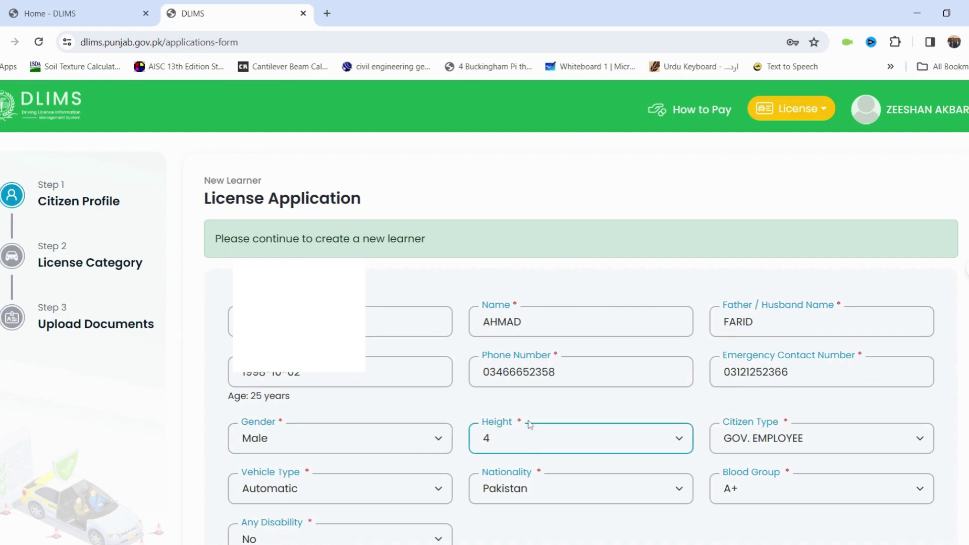
pyautogui.write('5.5')
pyautogui.press('Tab')
# Step: Set citizen type CIVILIAN, vehicle type Manual and blood group O+
pyautogui.press('c')
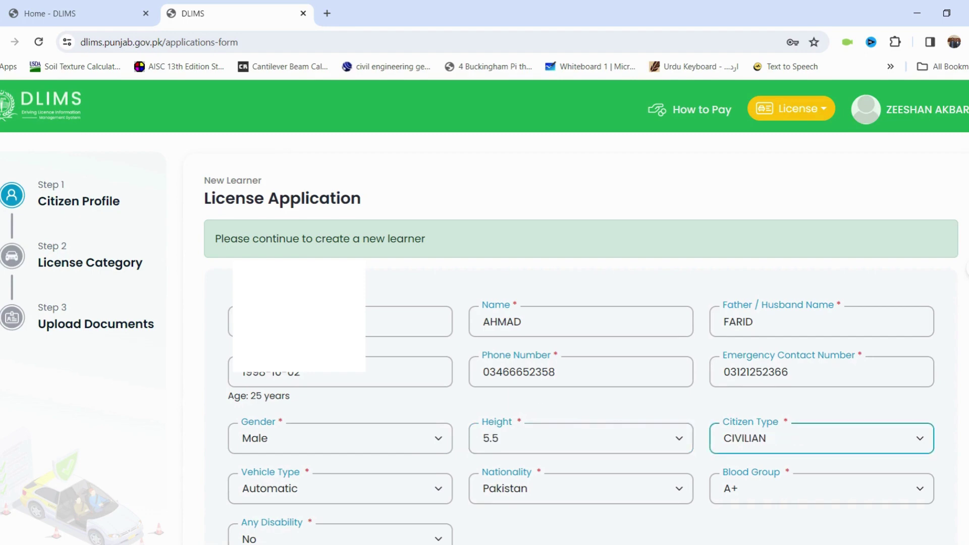
pyautogui.scroll(-5, 581, 454)
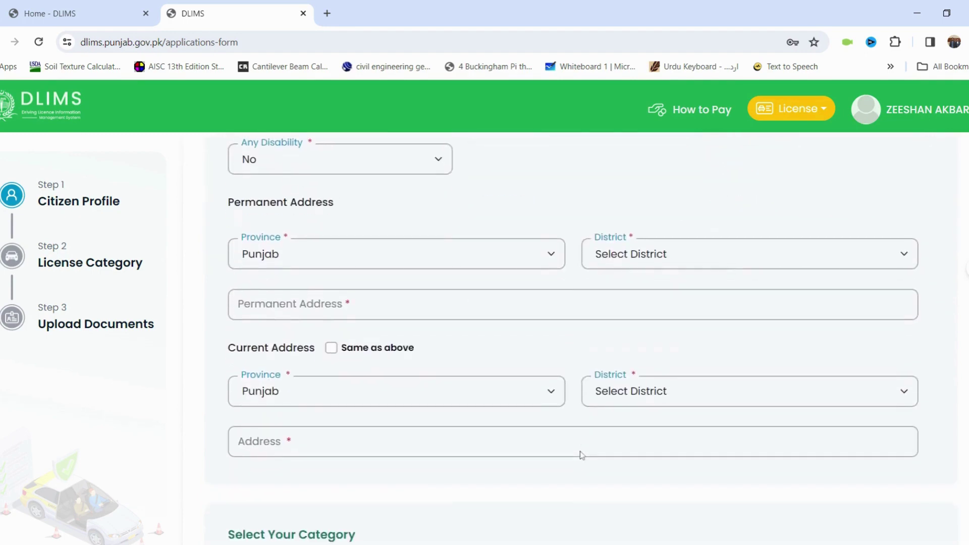
pyautogui.scroll(1, 582, 455)
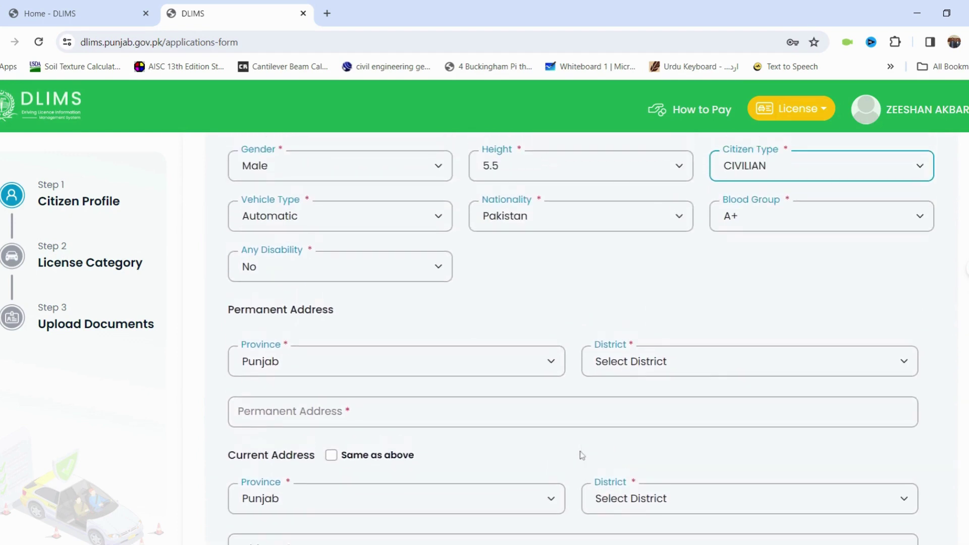
pyautogui.click(393, 212)
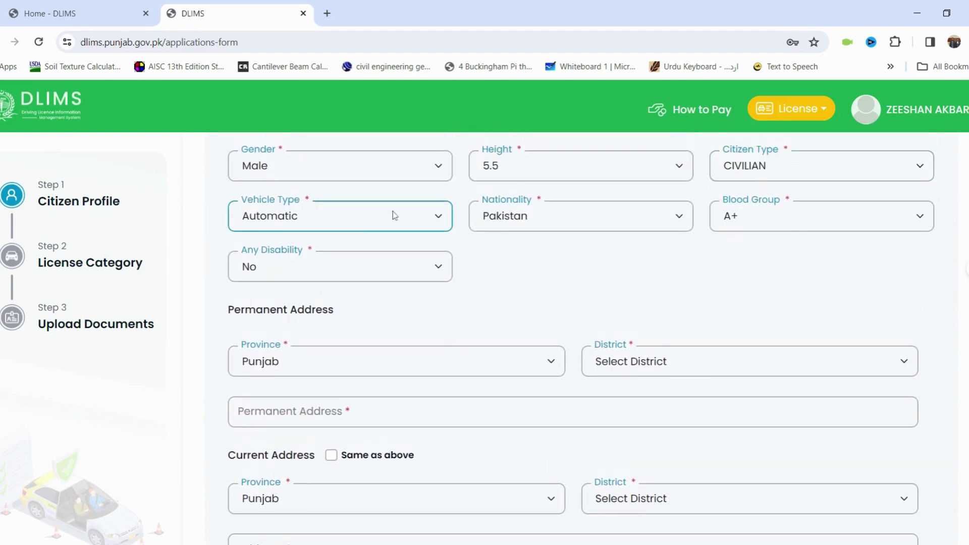
pyautogui.click(357, 236)
pyautogui.click(779, 212)
pyautogui.click(740, 288)
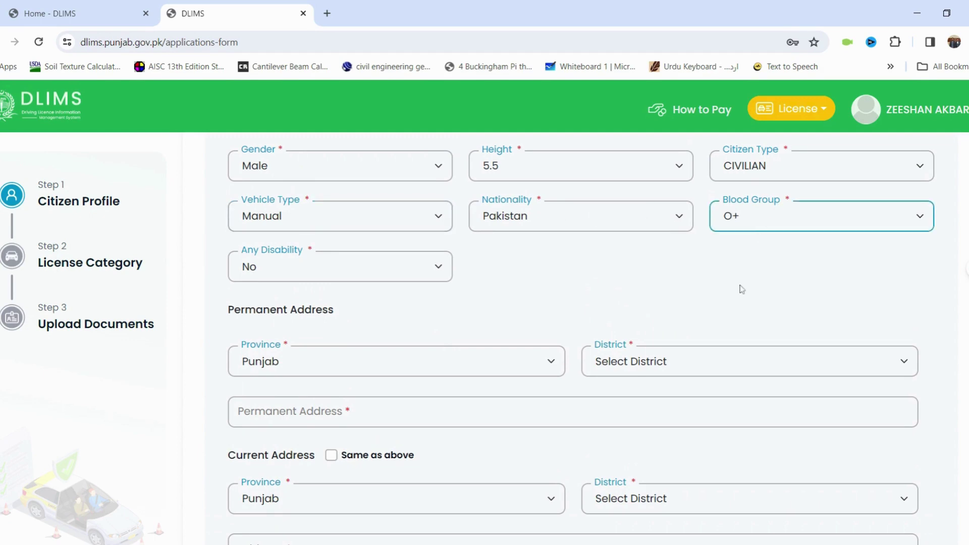
pyautogui.click(427, 265)
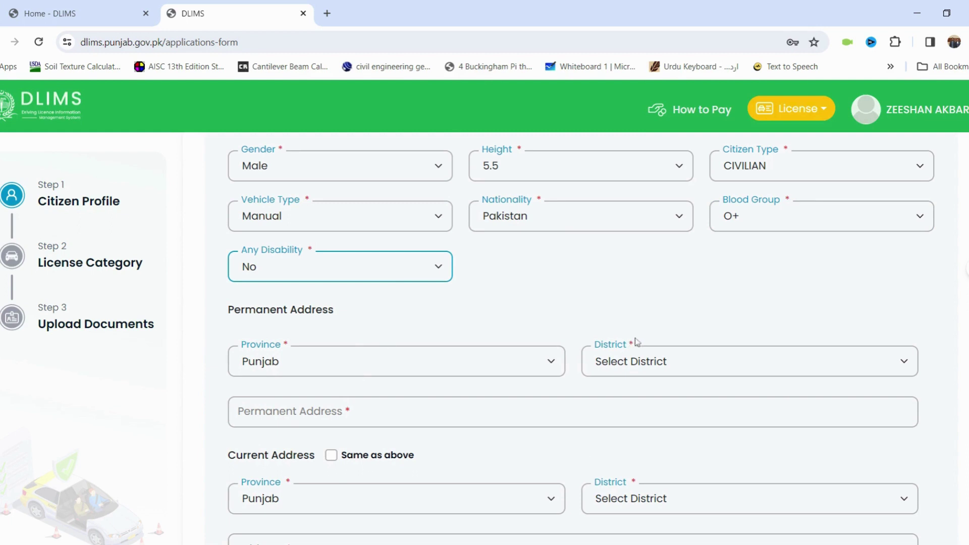
# Step: Enter a FAISALABAD permanent address and mark the current address as the same
pyautogui.click(639, 362)
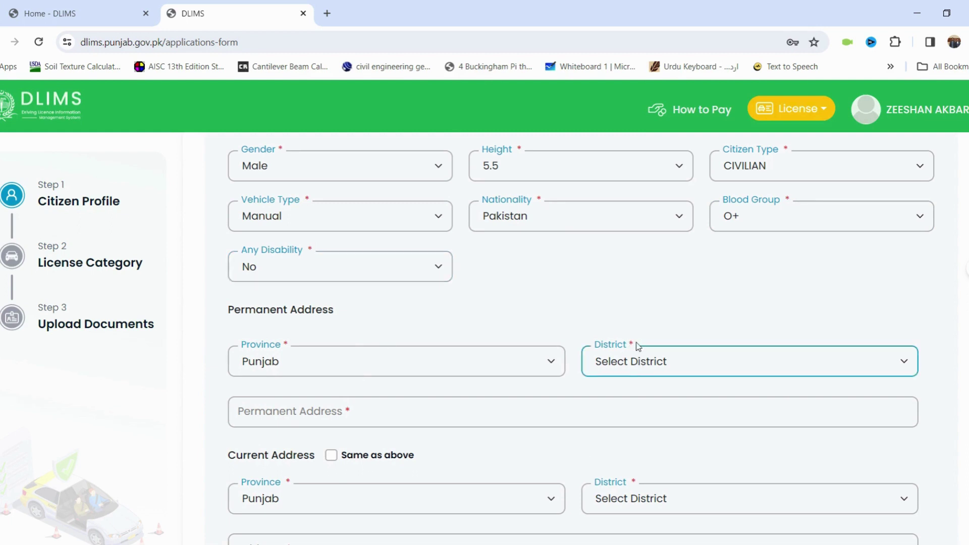
pyautogui.press('f')
pyautogui.click(573, 412)
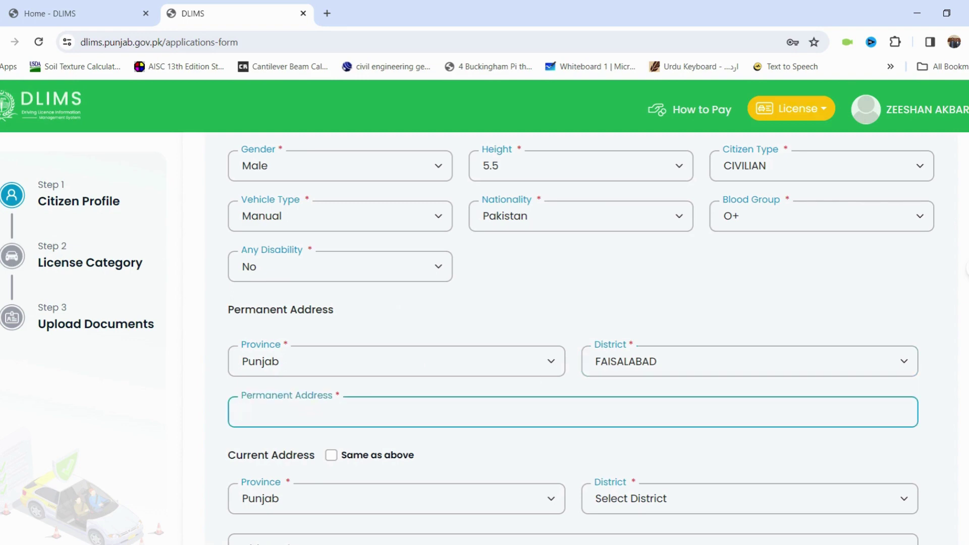
pyautogui.write('FAISALABAD')
pyautogui.scroll(-3, 414, 375)
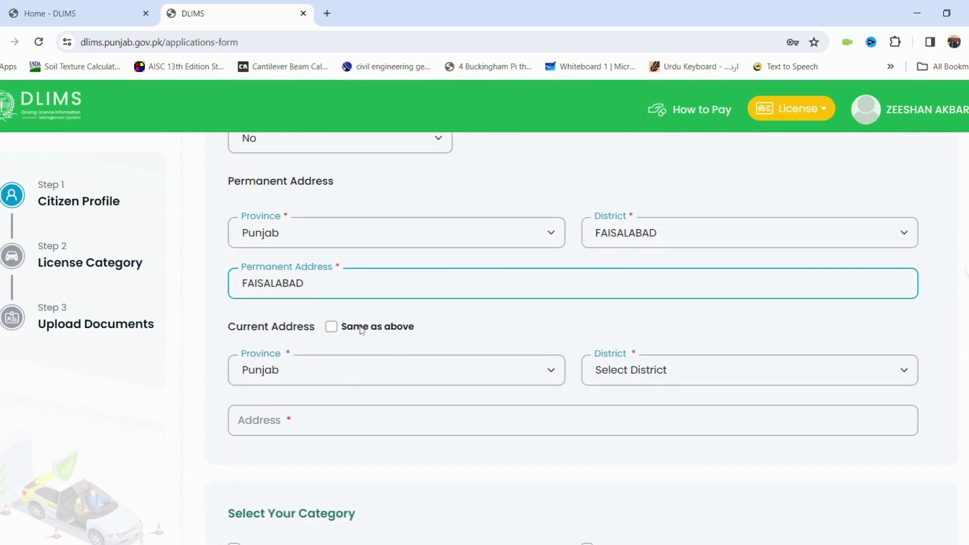
pyautogui.click(331, 326)
pyautogui.scroll(-8, 426, 449)
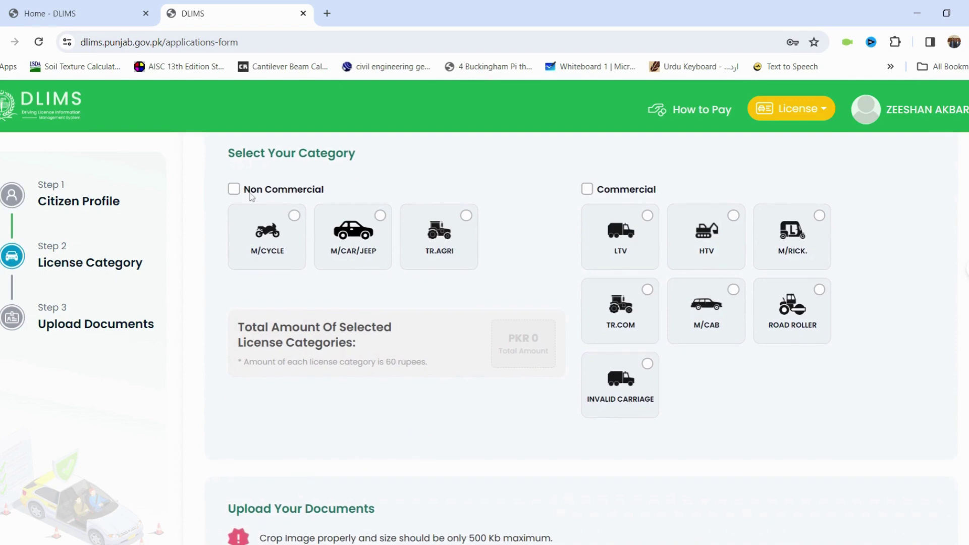
# Step: Clear the trial M/CYCLE and M/CAR/JEEP picks and select the commercial LTV category (PKR 60)
pyautogui.click(234, 189)
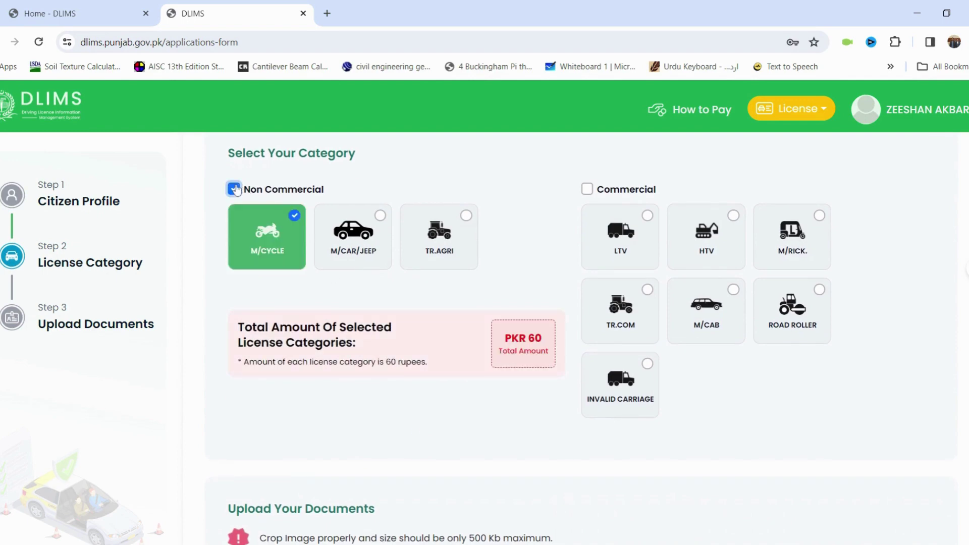
pyautogui.click(234, 191)
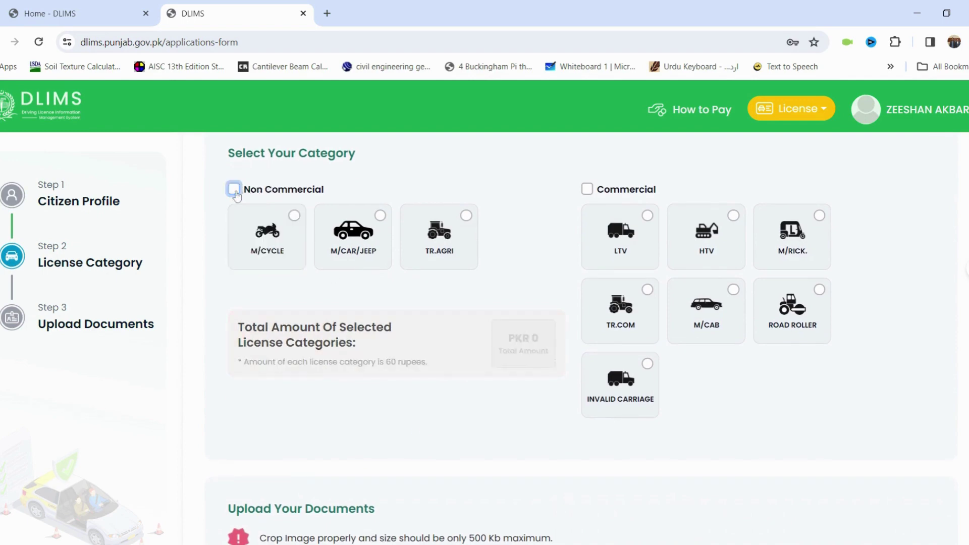
pyautogui.click(291, 217)
pyautogui.click(381, 219)
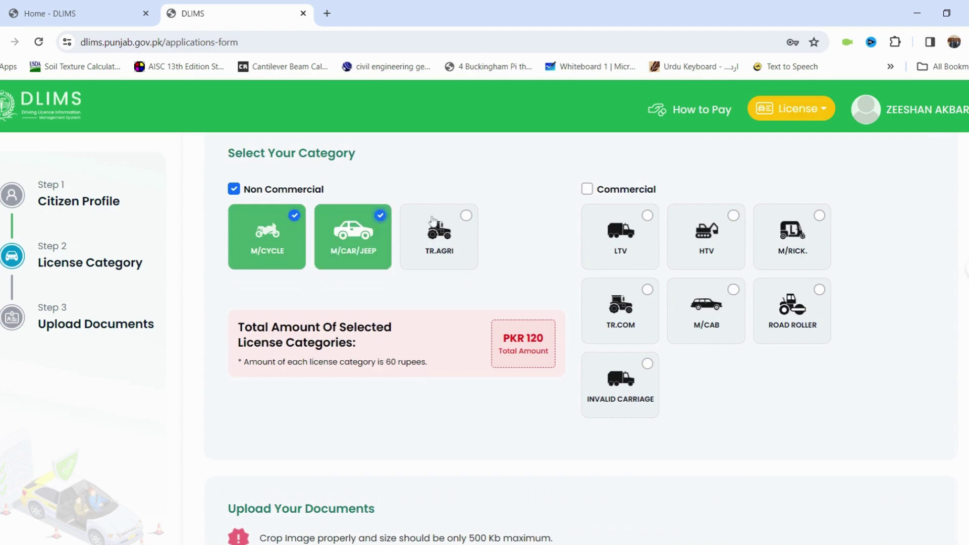
pyautogui.click(381, 217)
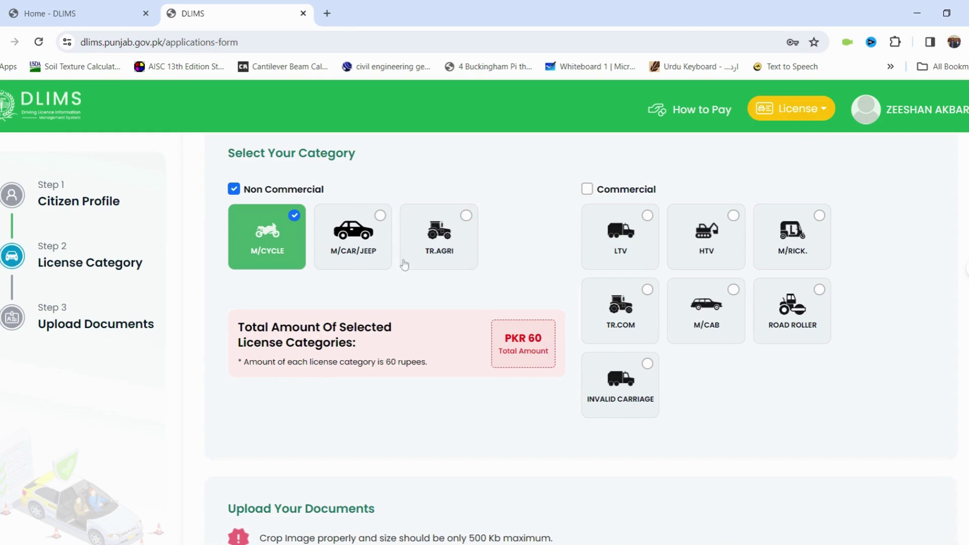
pyautogui.click(380, 215)
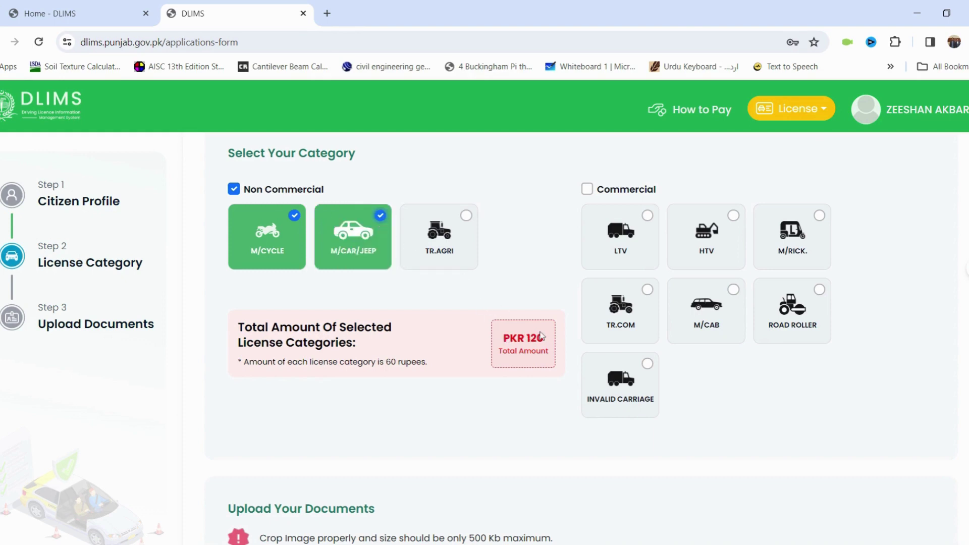
pyautogui.click(234, 192)
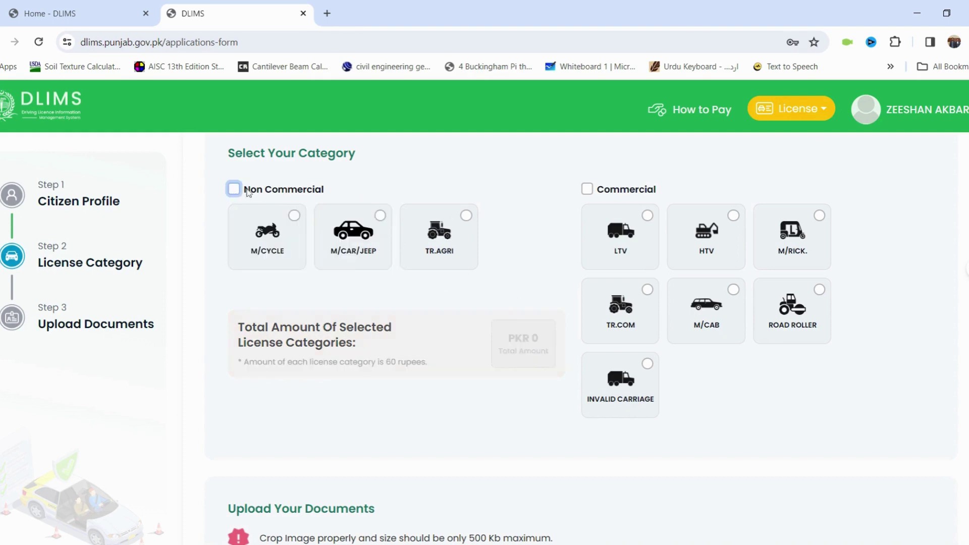
pyautogui.click(587, 189)
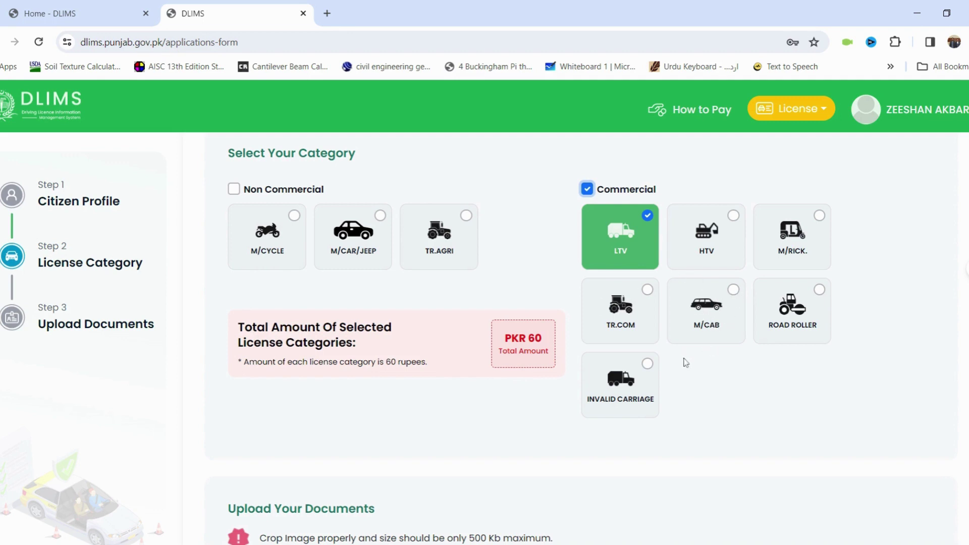
pyautogui.scroll(-7, 681, 397)
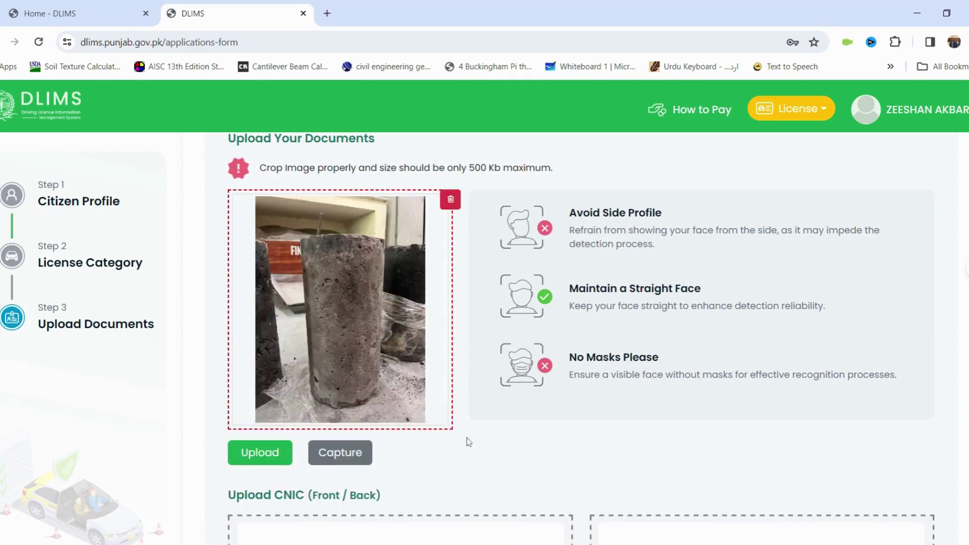
# Step: Upload the applicant photo and the CNIC front-side image
pyautogui.scroll(-1, 465, 441)
pyautogui.scroll(-3, 444, 428)
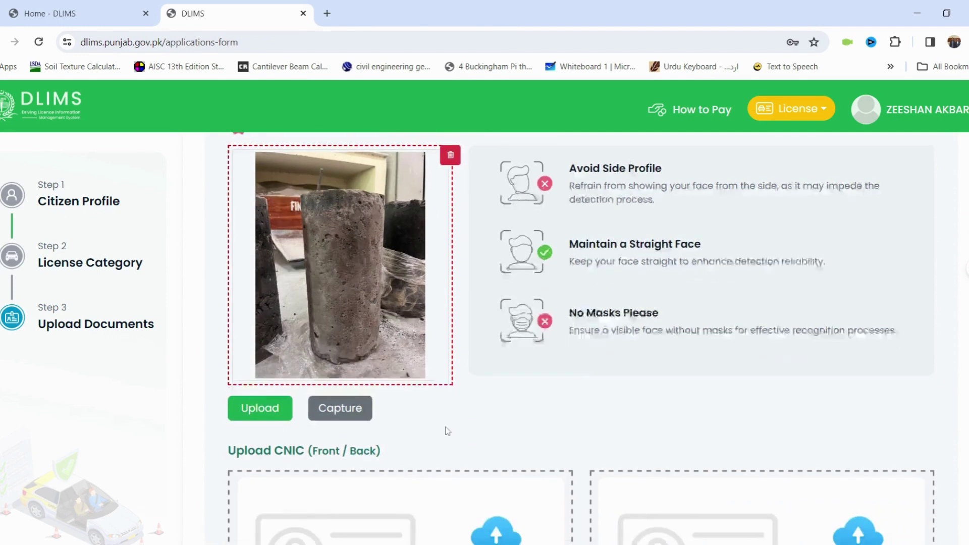
pyautogui.scroll(5, 446, 430)
pyautogui.scroll(-1, 446, 431)
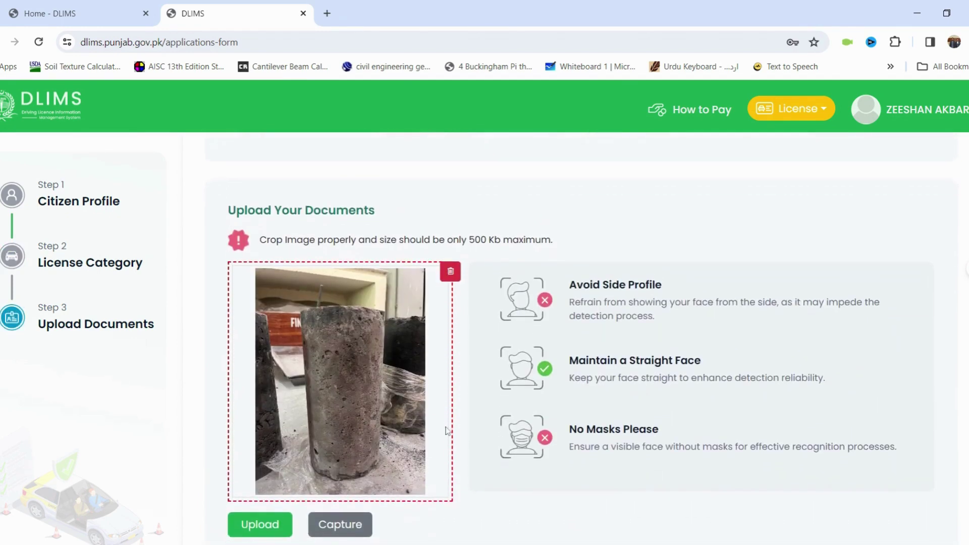
pyautogui.scroll(-1, 446, 431)
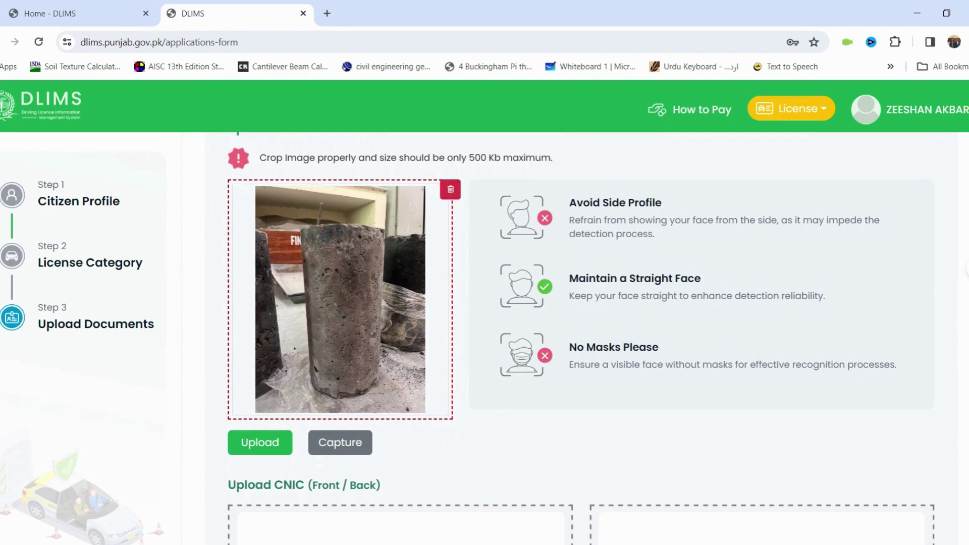
pyautogui.scroll(-6, 458, 432)
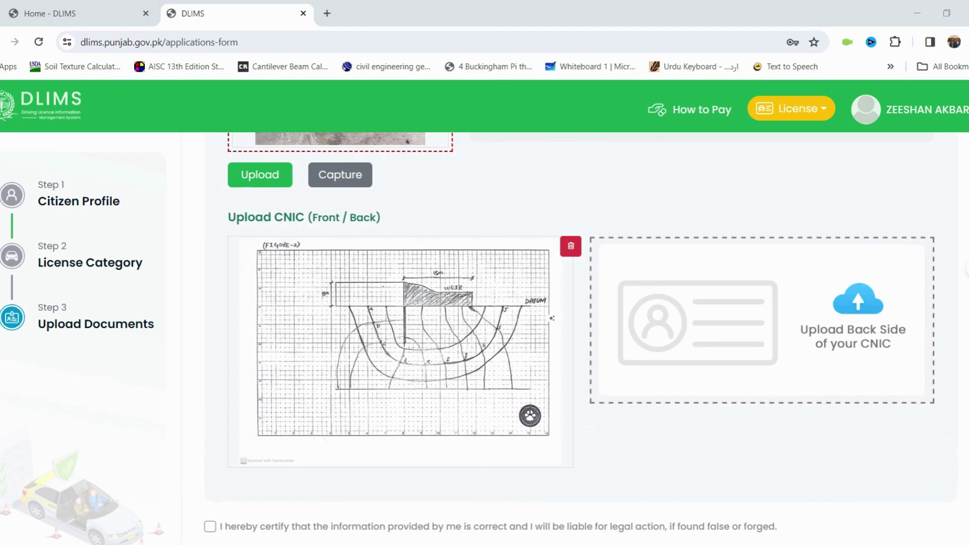
# Step: Add the CNIC back image, tick the certification box, and submit the application
pyautogui.scroll(-3, 703, 450)
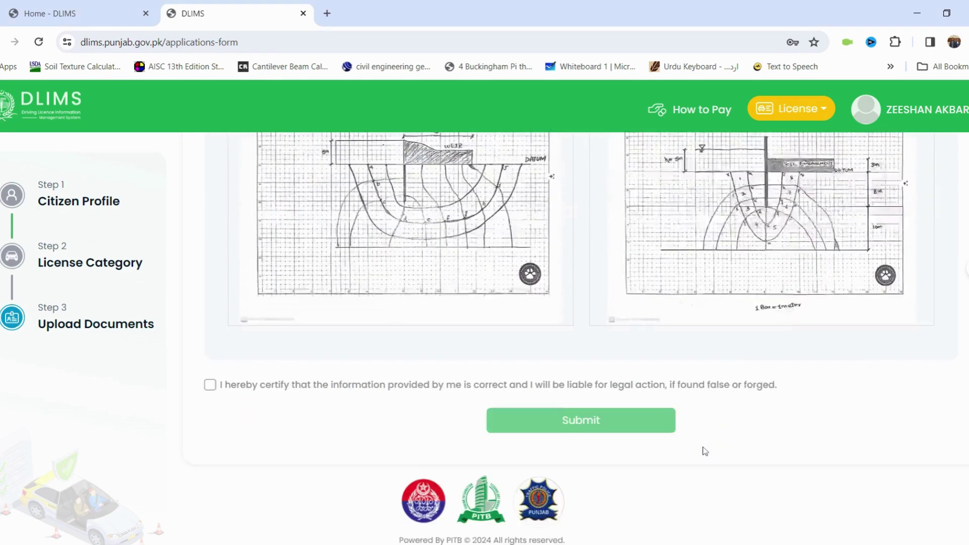
pyautogui.click(430, 364)
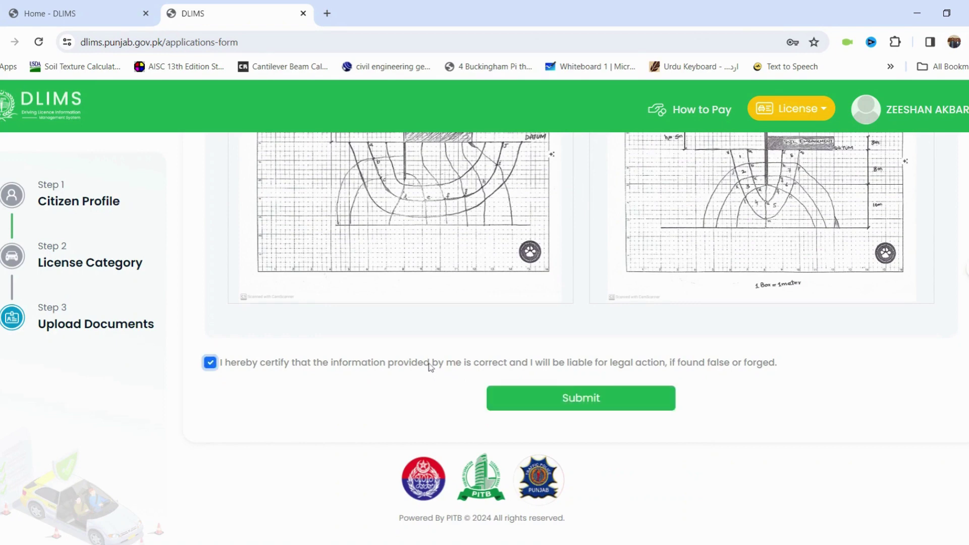
pyautogui.click(583, 401)
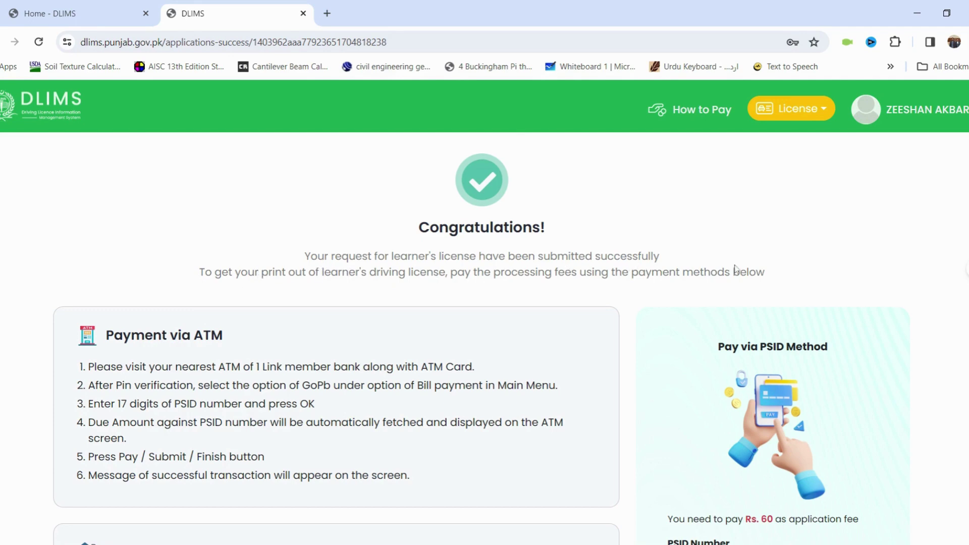
# Step: Scroll the Congratulations page to the PSID number and the Rs. 60 amount due
pyautogui.scroll(-5, 736, 269)
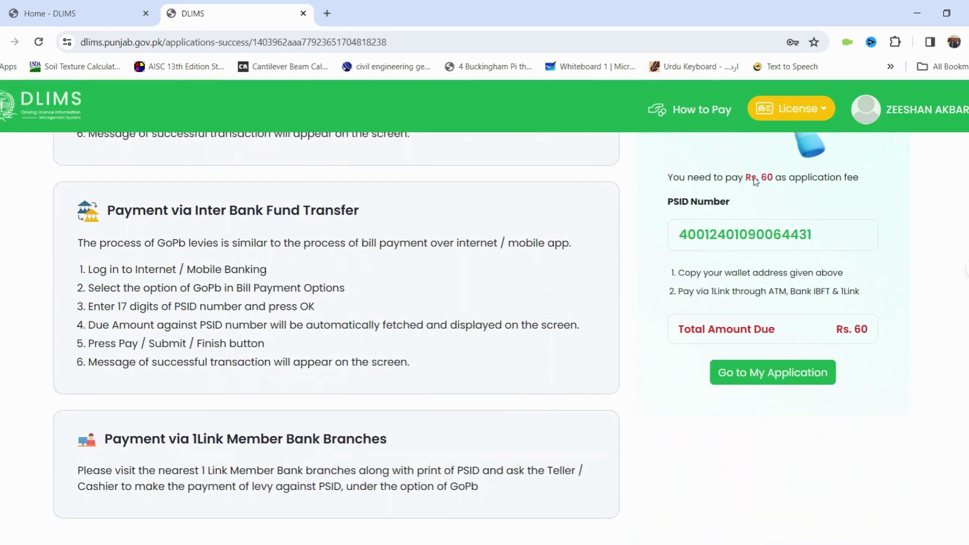
pyautogui.scroll(7, 494, 298)
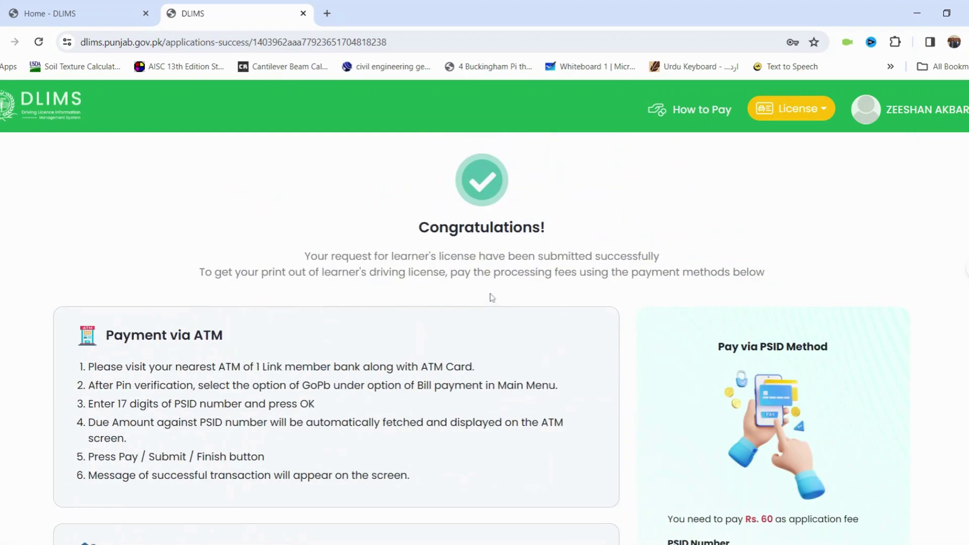
pyautogui.scroll(-7, 492, 297)
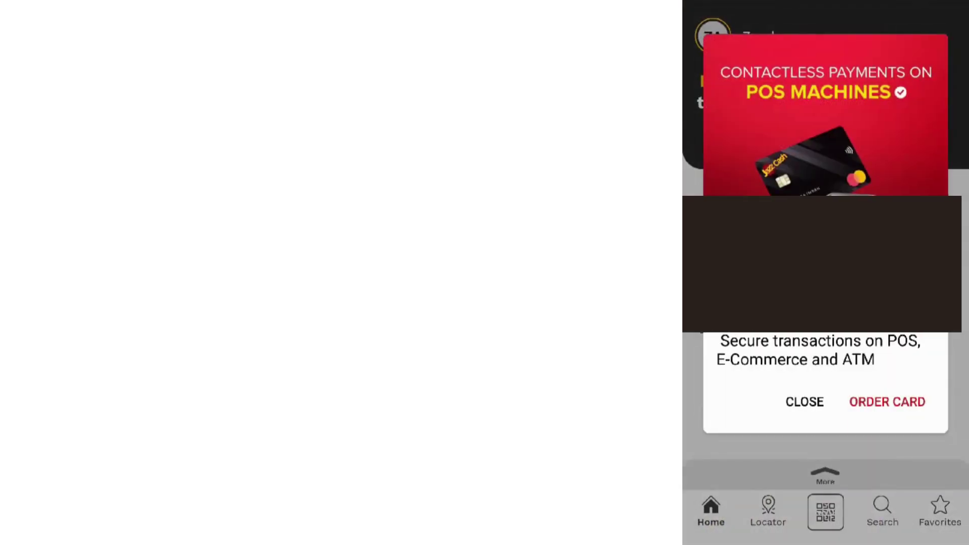
# Step: Dismiss the promo and choose GoPb - Government of Punjab under Govt. Payments
pyautogui.press('Escape')
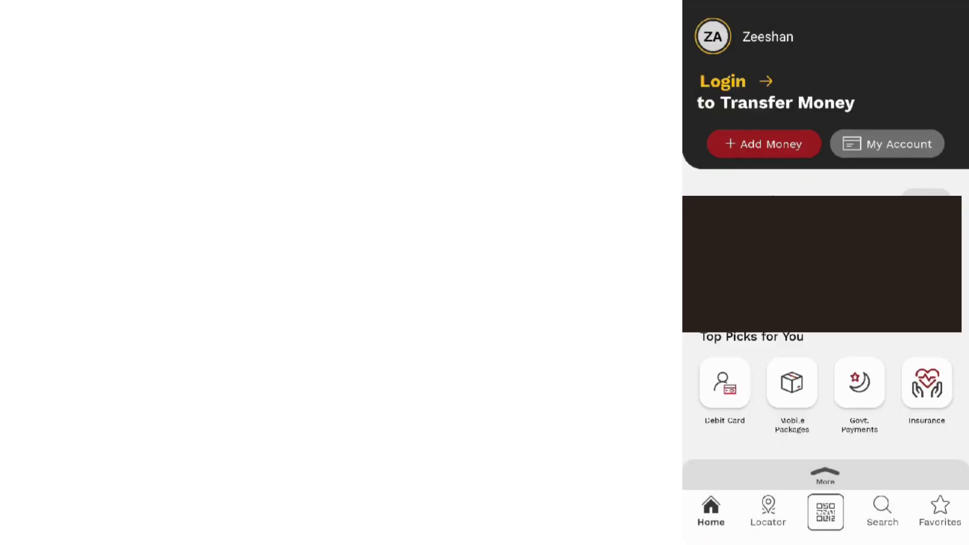
pyautogui.click(860, 382)
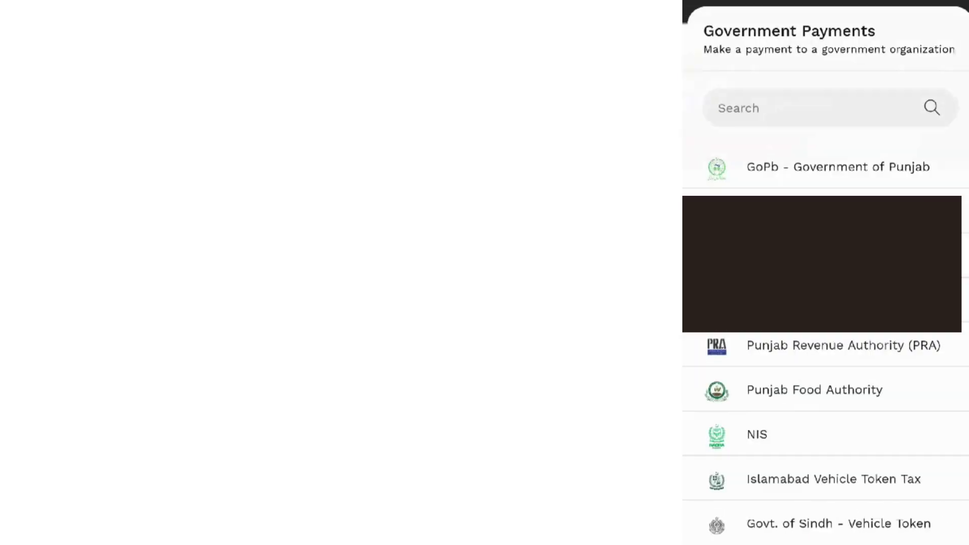
pyautogui.click(883, 165)
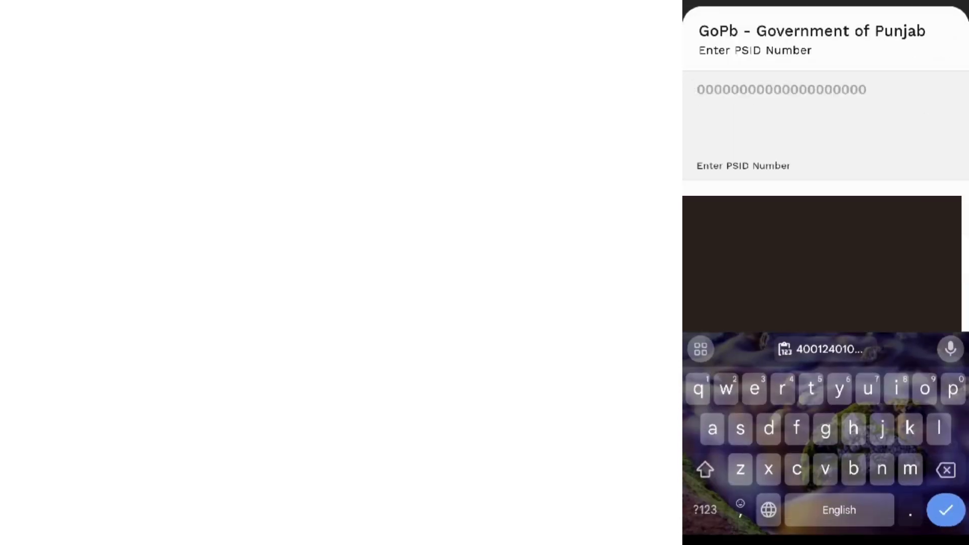
# Step: Paste the application's PSID, continue, and log back in to reach the Rs. 60.00 payment review
pyautogui.click(821, 348)
pyautogui.click(945, 509)
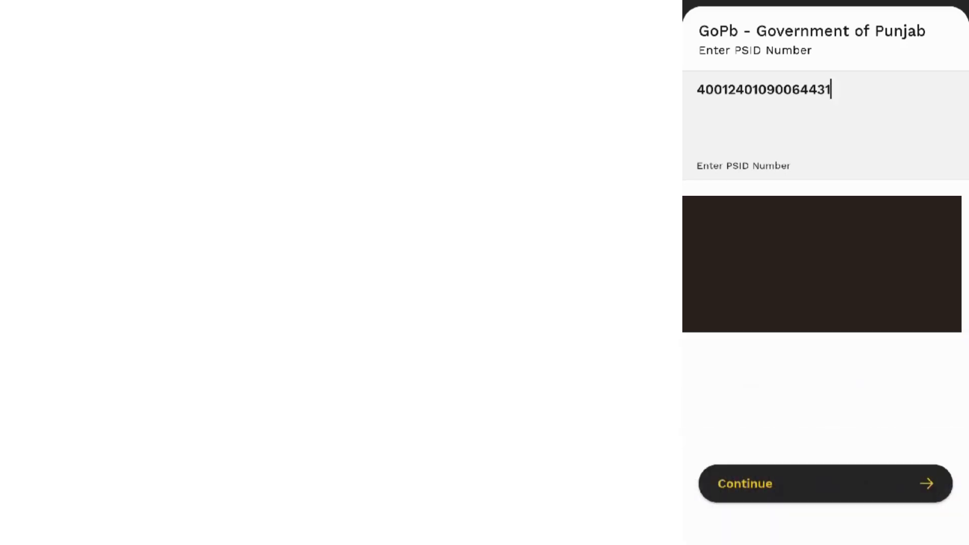
pyautogui.click(824, 483)
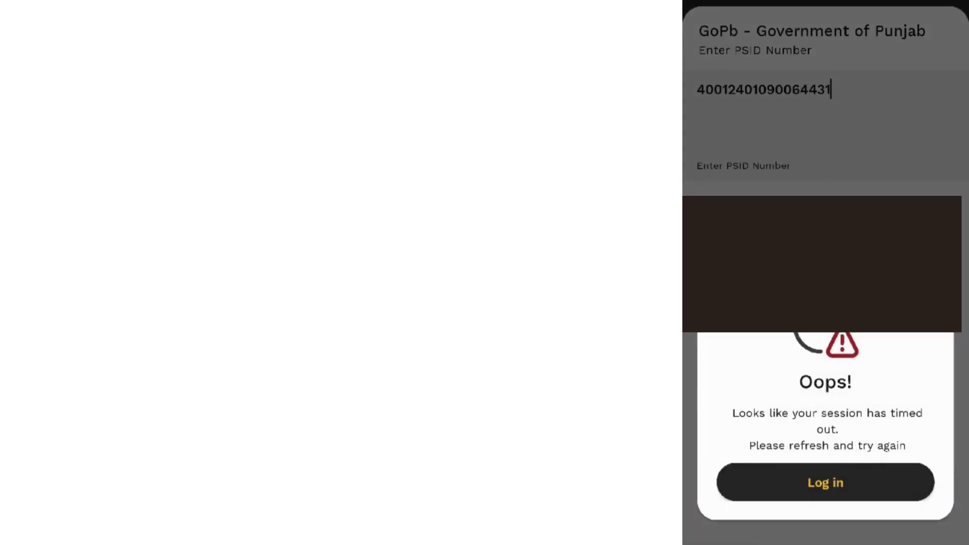
pyautogui.click(825, 482)
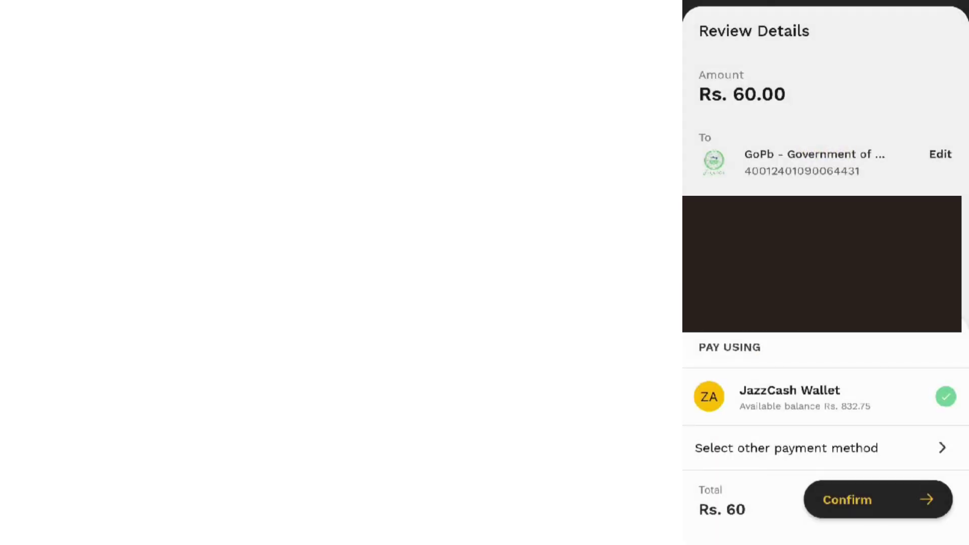
# Step: Check the Rs. 60.00 total to GoPb from the JazzCash Wallet and confirm the payment
pyautogui.scroll(-2, 824, 125)
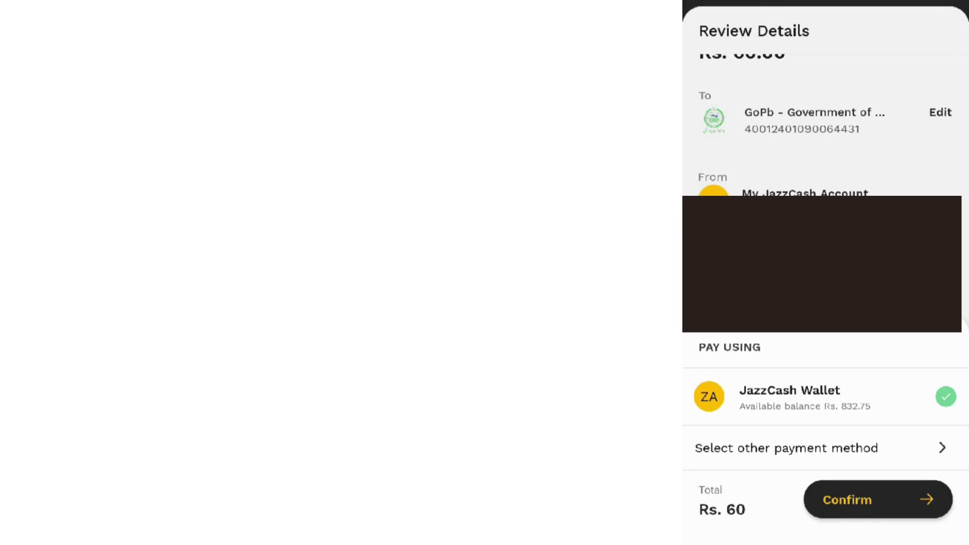
pyautogui.scroll(2, 825, 124)
pyautogui.scroll(-2, 825, 125)
pyautogui.scroll(2, 825, 124)
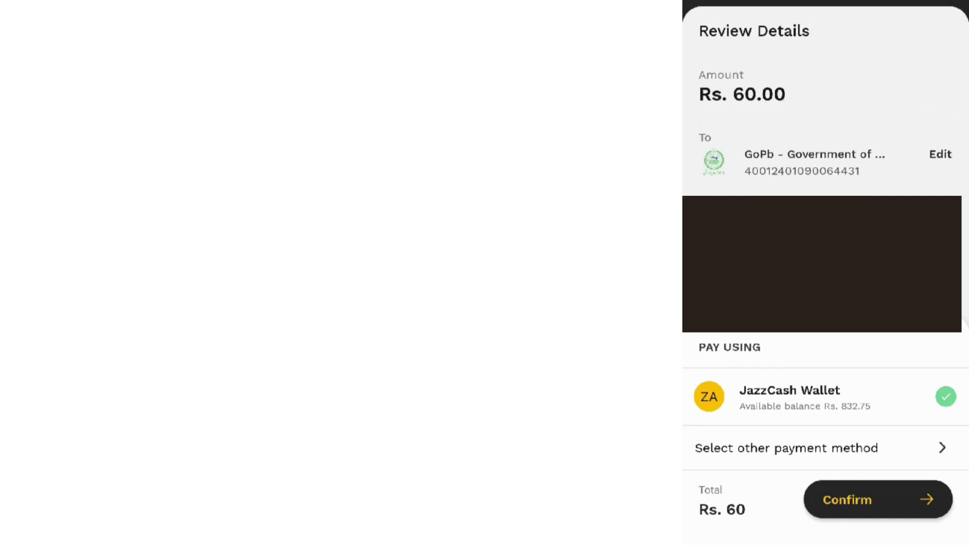
pyautogui.scroll(-2, 824, 125)
pyautogui.click(878, 500)
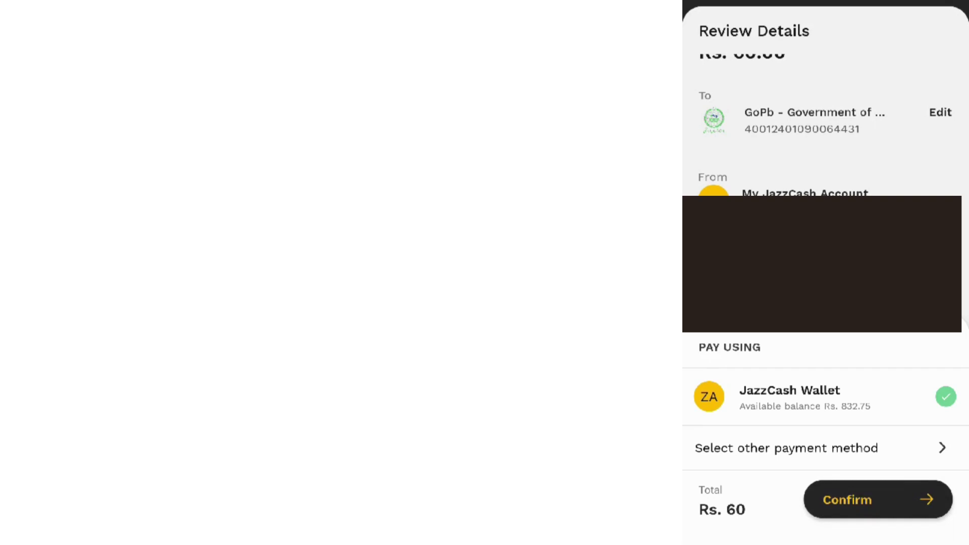
pyautogui.click(878, 499)
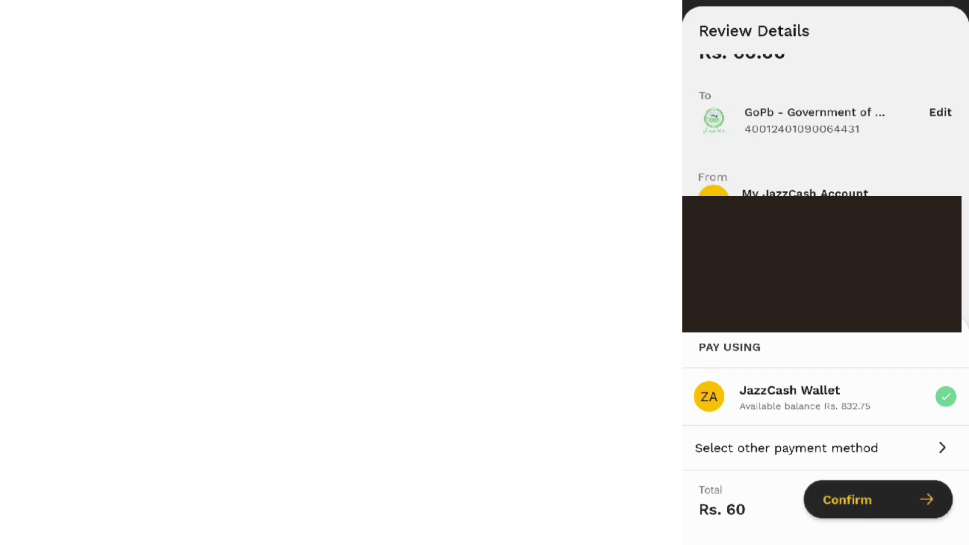